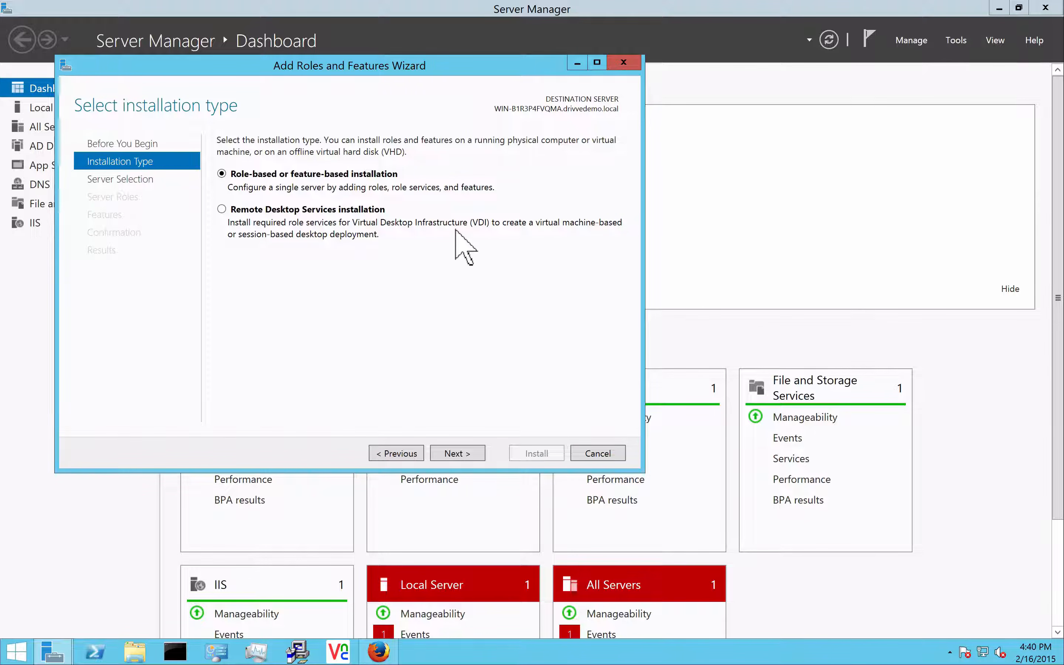
Advance to Server Roles and expand Web Server (IIS) to see its installed parts
click(456, 453)
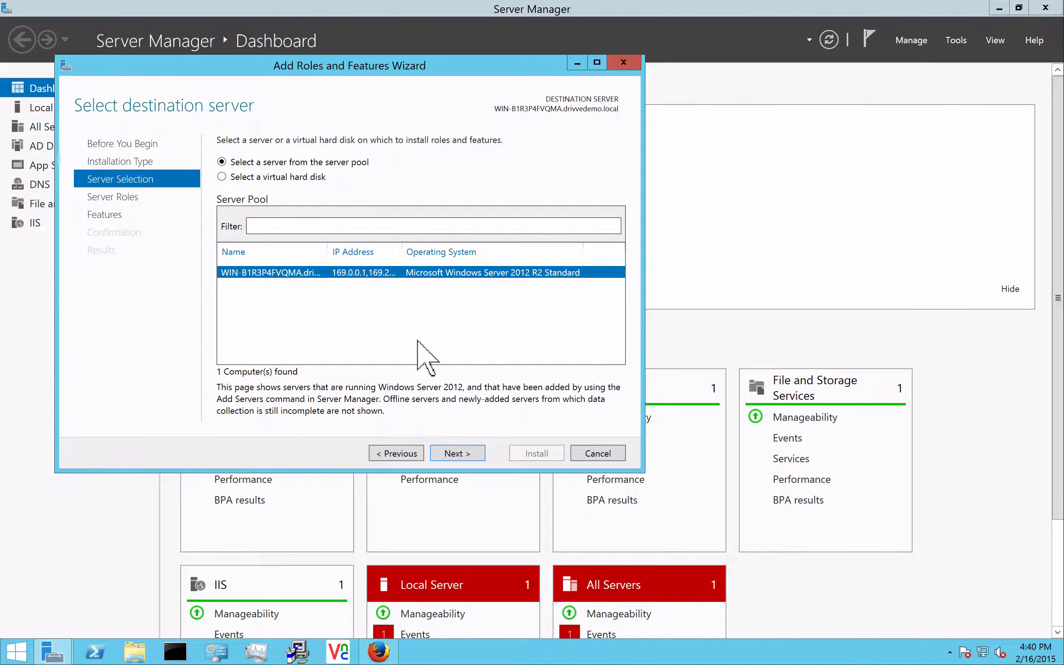
click(449, 454)
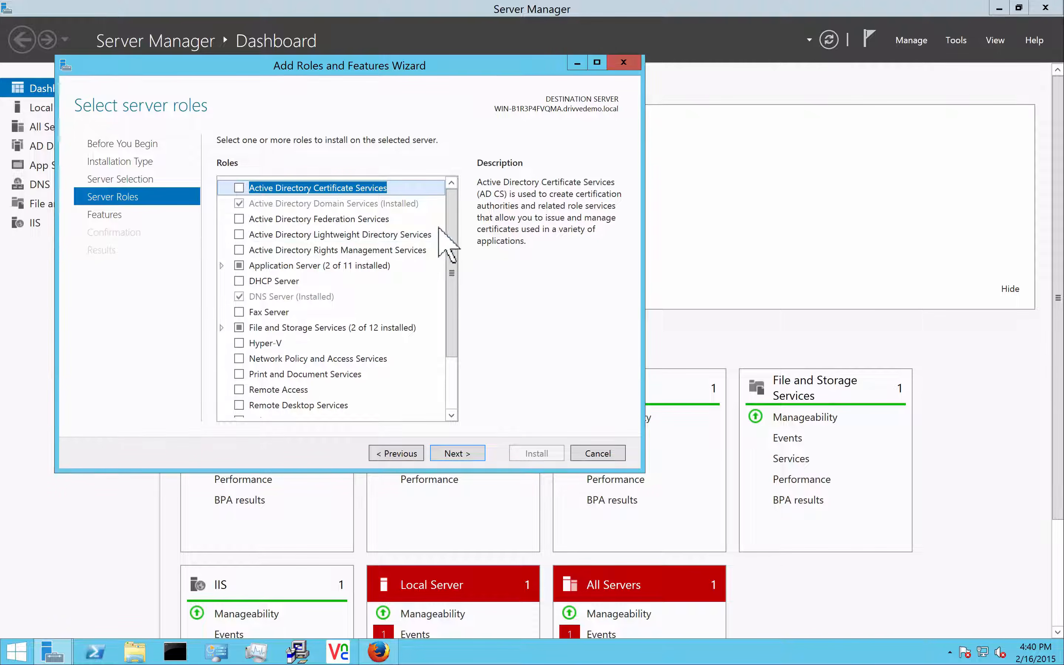
drag(451, 230, 451, 316)
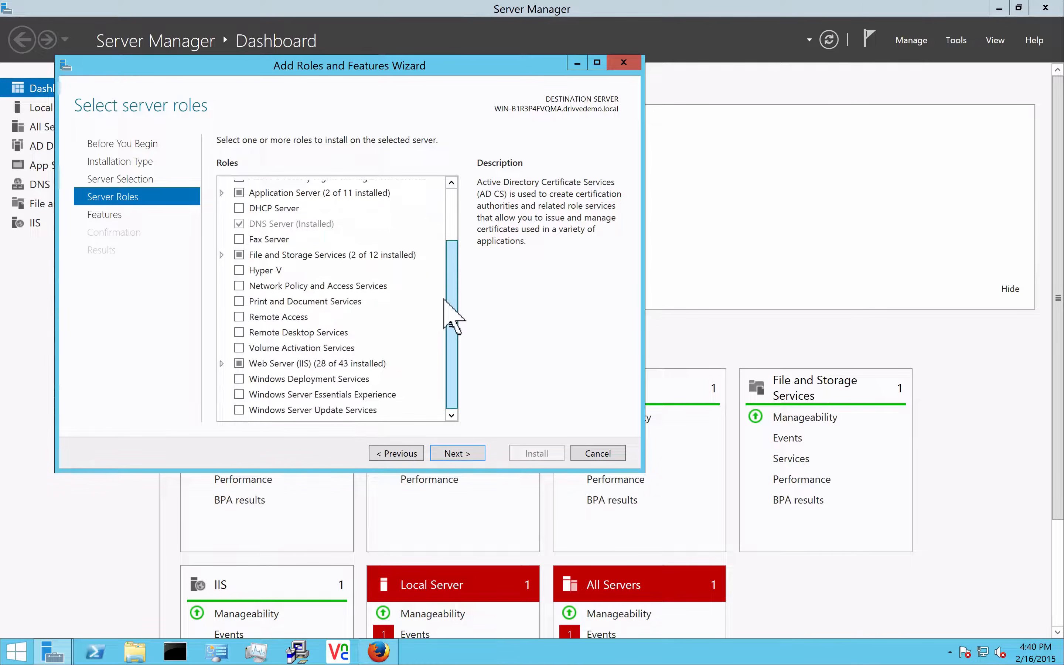
click(222, 364)
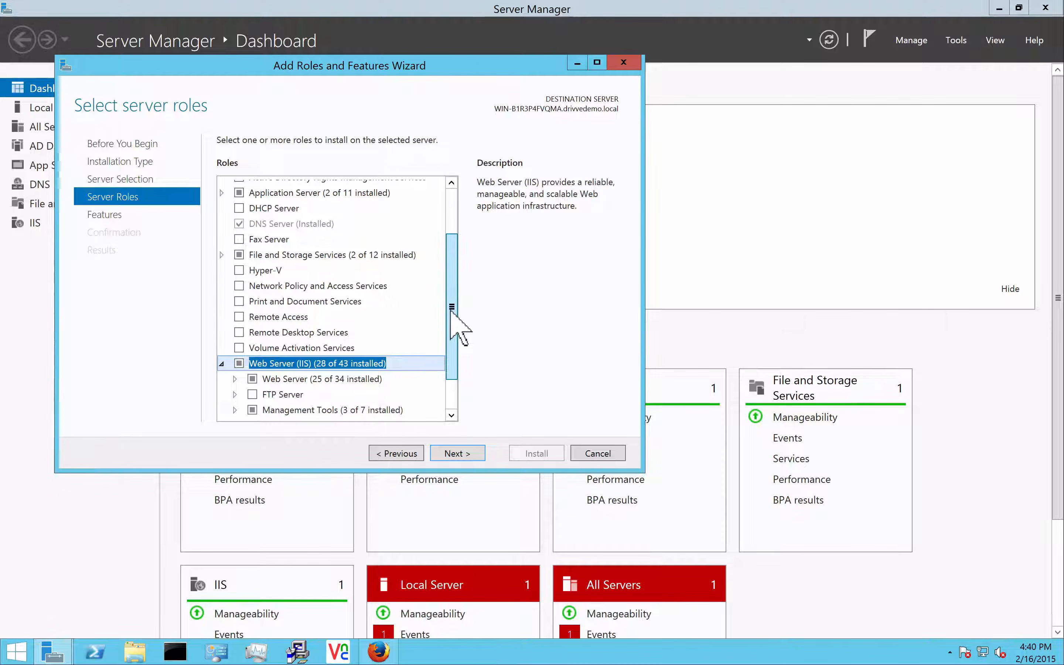
Expand Application Server and File and Storage Services to review their installed components
drag(451, 309, 466, 194)
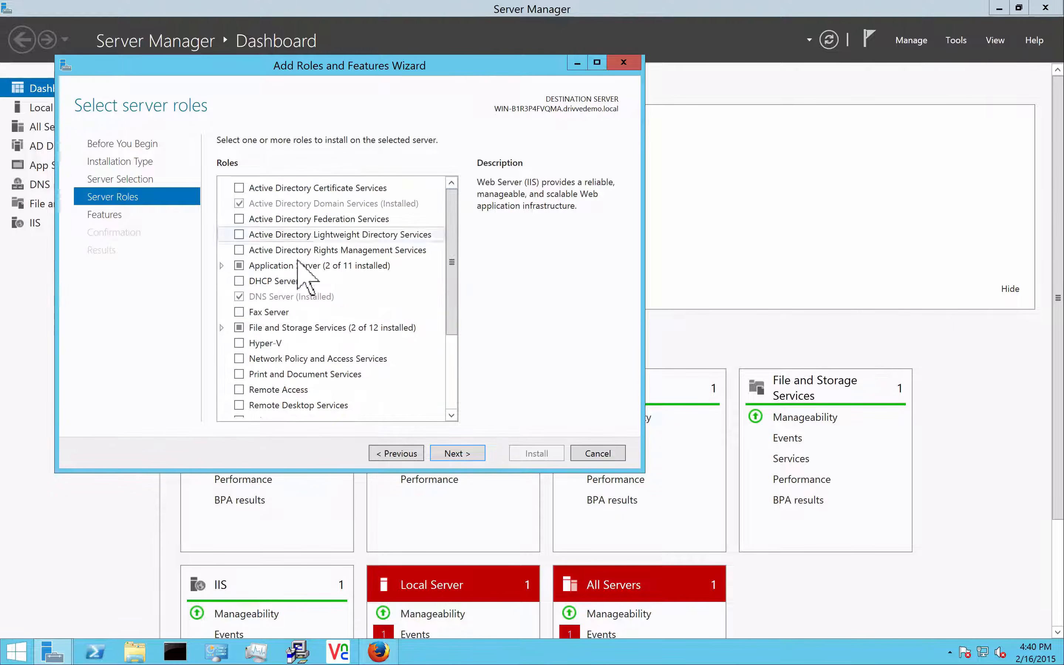
click(221, 266)
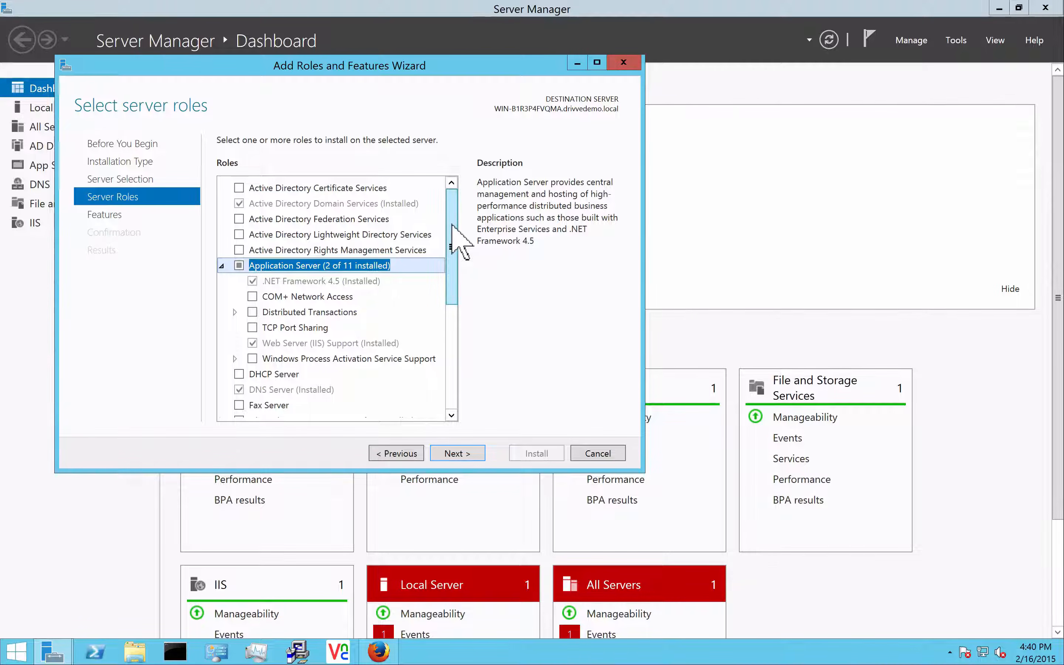
drag(452, 225, 451, 295)
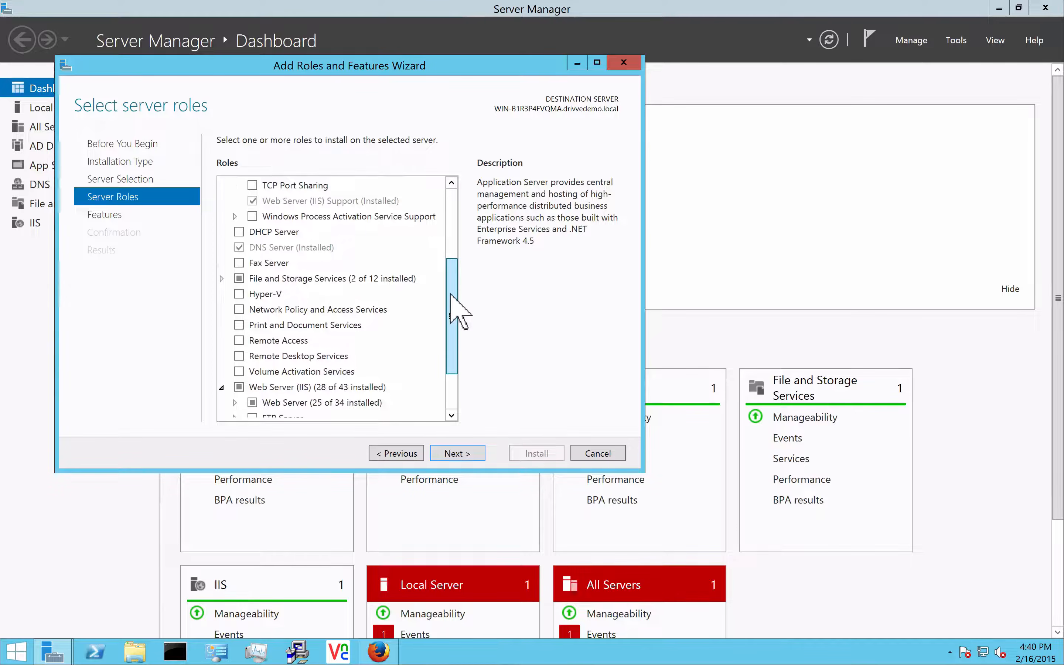
click(222, 278)
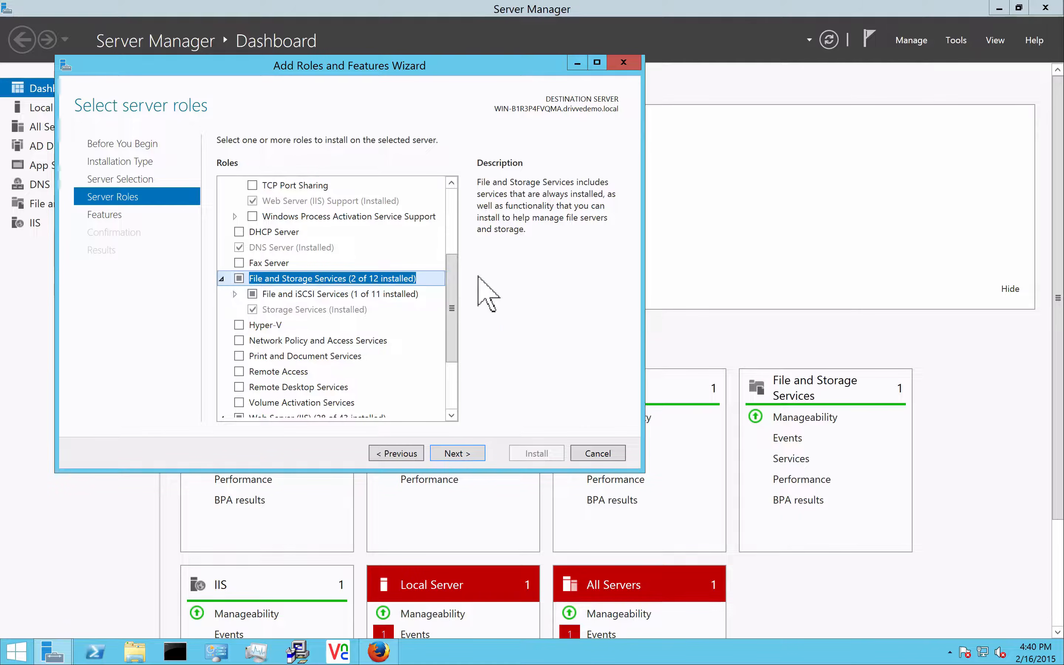
drag(451, 284, 451, 213)
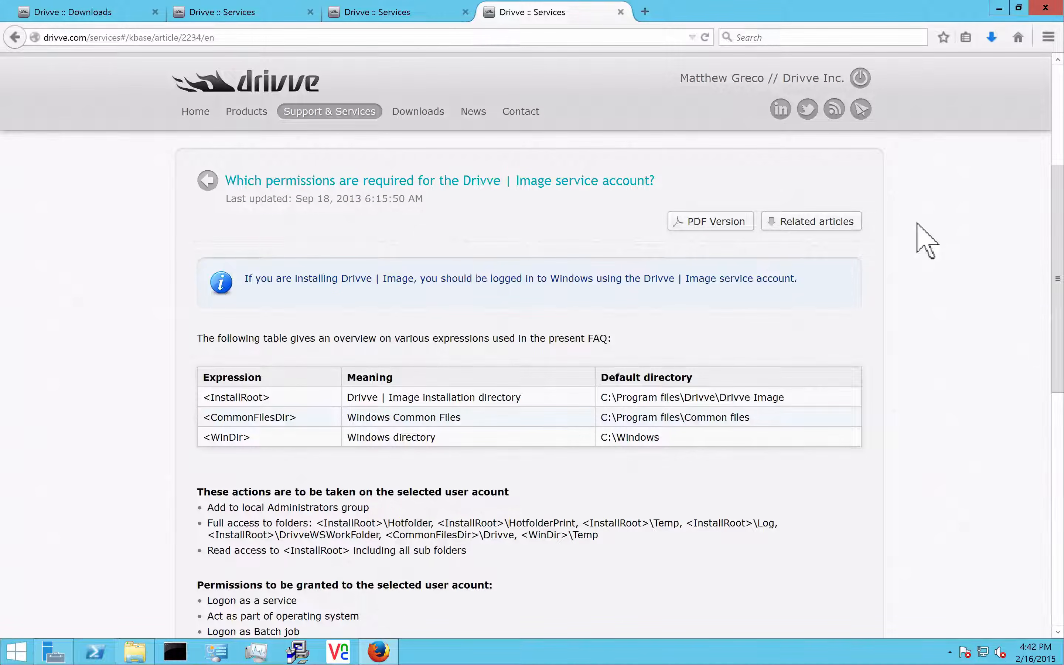
Scroll through the Drivve article on permissions required for the service account
scroll(407, 299, up, 5)
scroll(405, 294, up, 1)
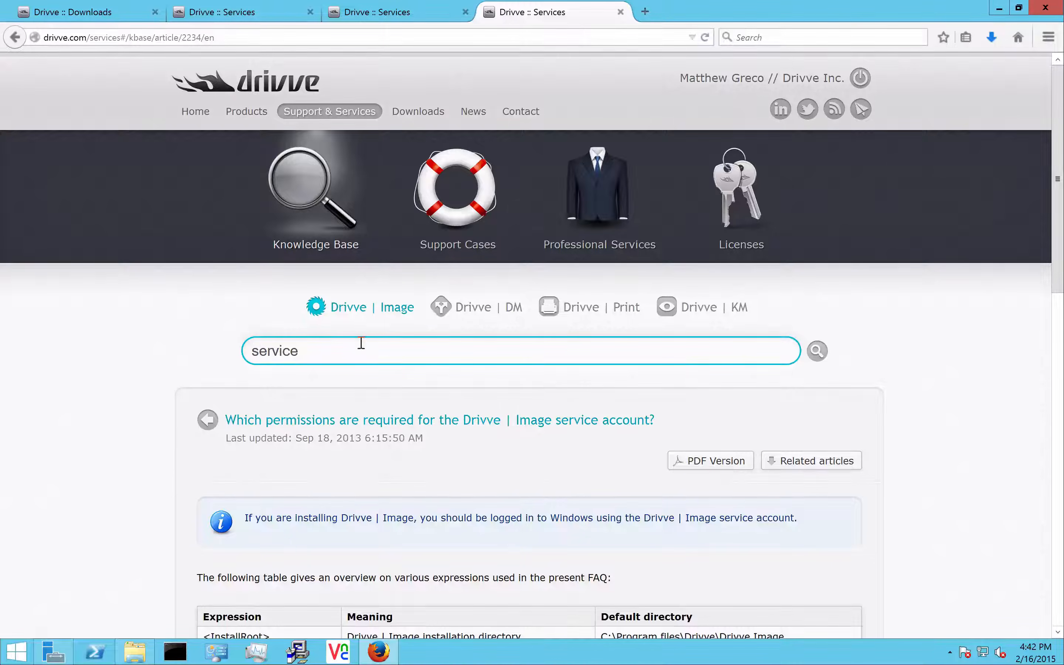
scroll(361, 348, down, 2)
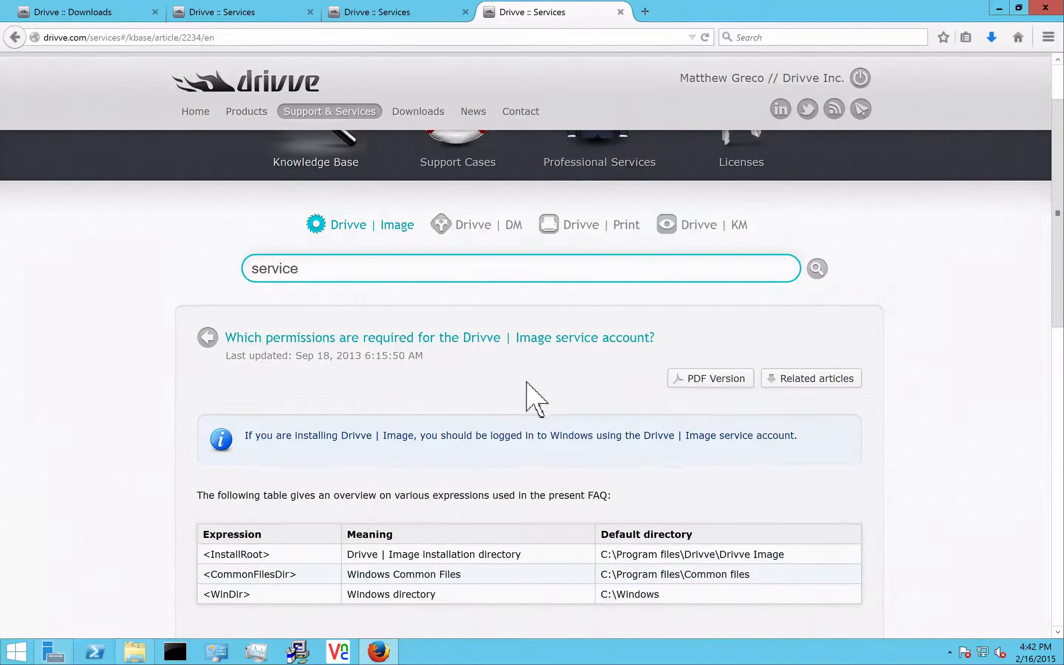
scroll(531, 398, down, 4)
scroll(412, 450, down, 2)
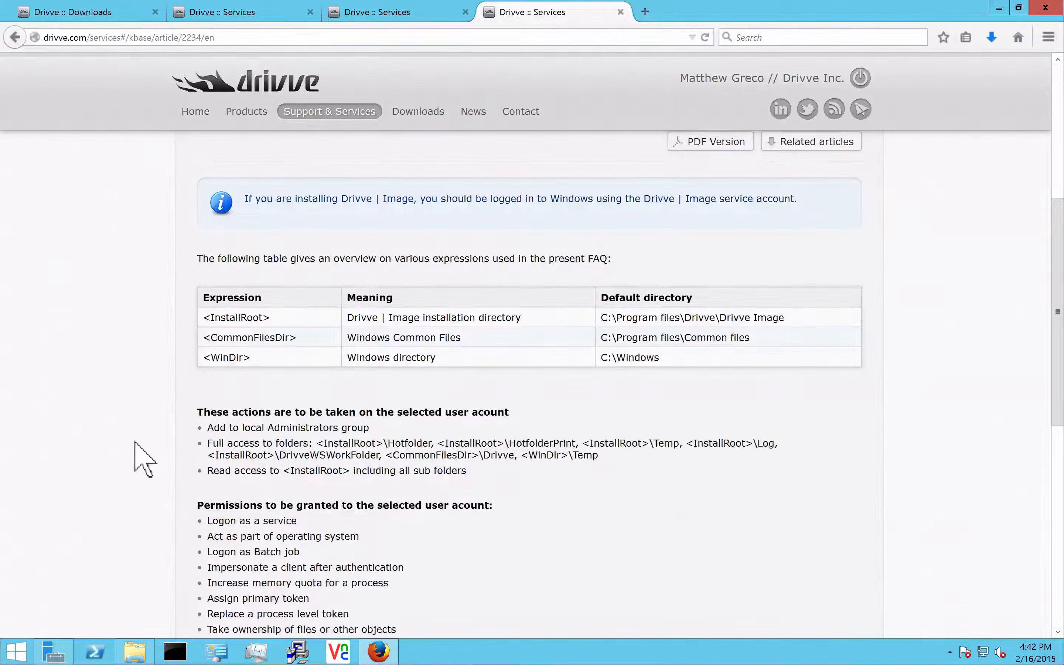
scroll(136, 443, down, 2)
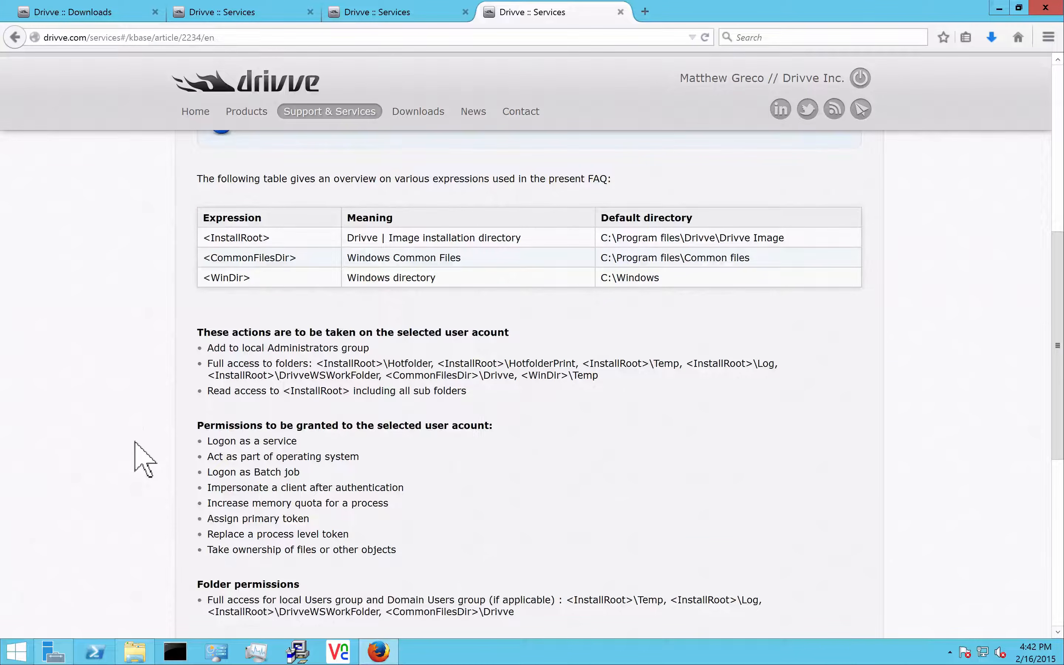
scroll(135, 443, up, 4)
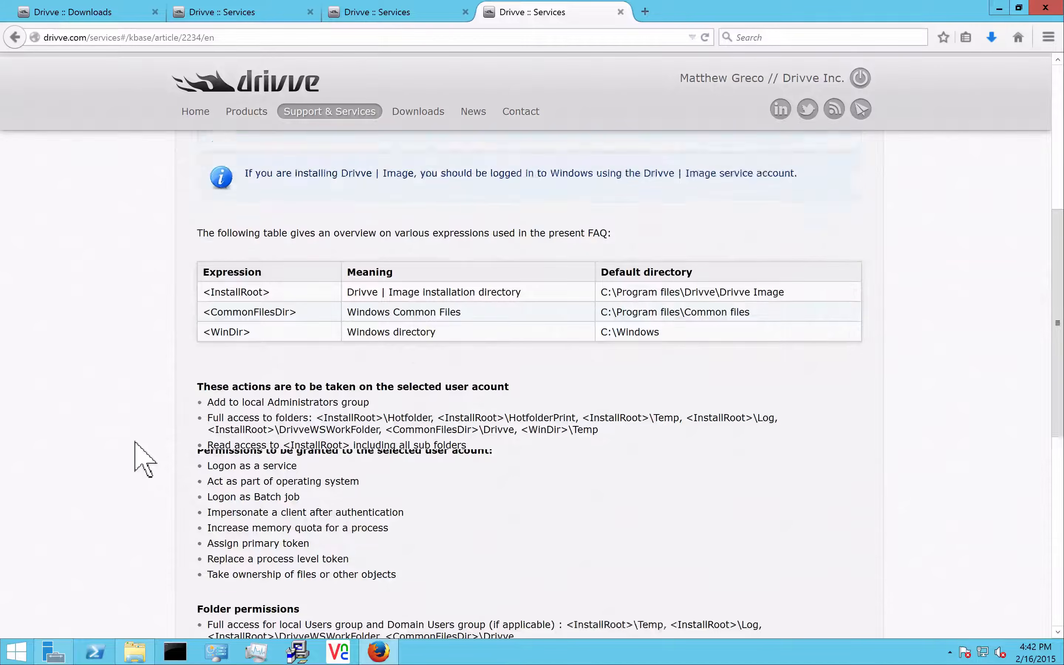
scroll(135, 443, down, 2)
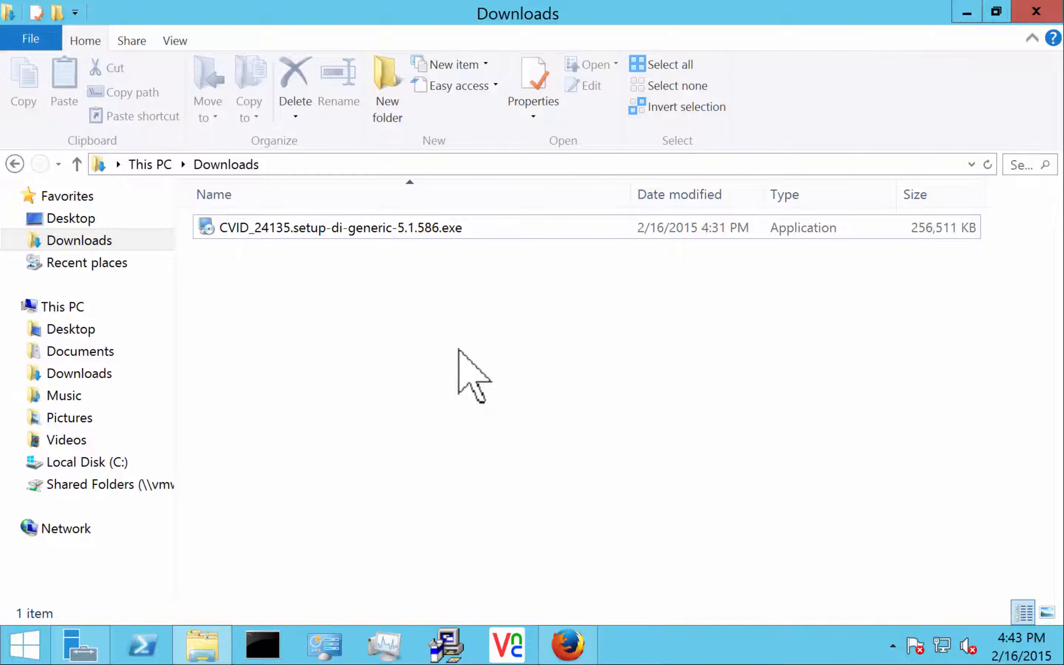
Run CVID_24135.setup-di-generic-5.1.586.exe as administrator
click(322, 226)
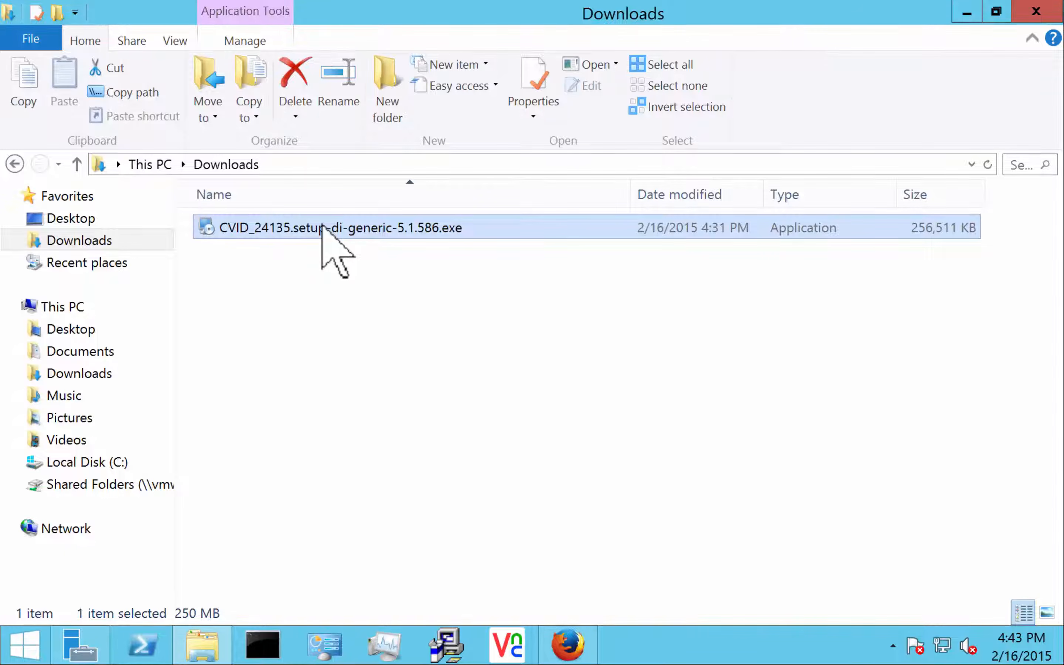
right_click(324, 228)
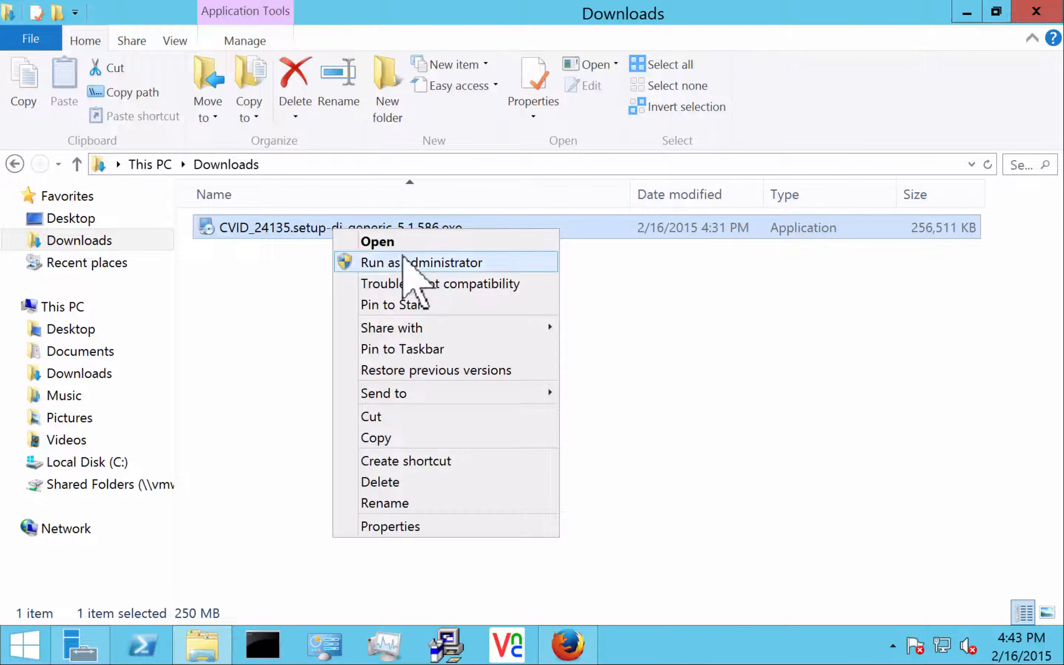
click(414, 264)
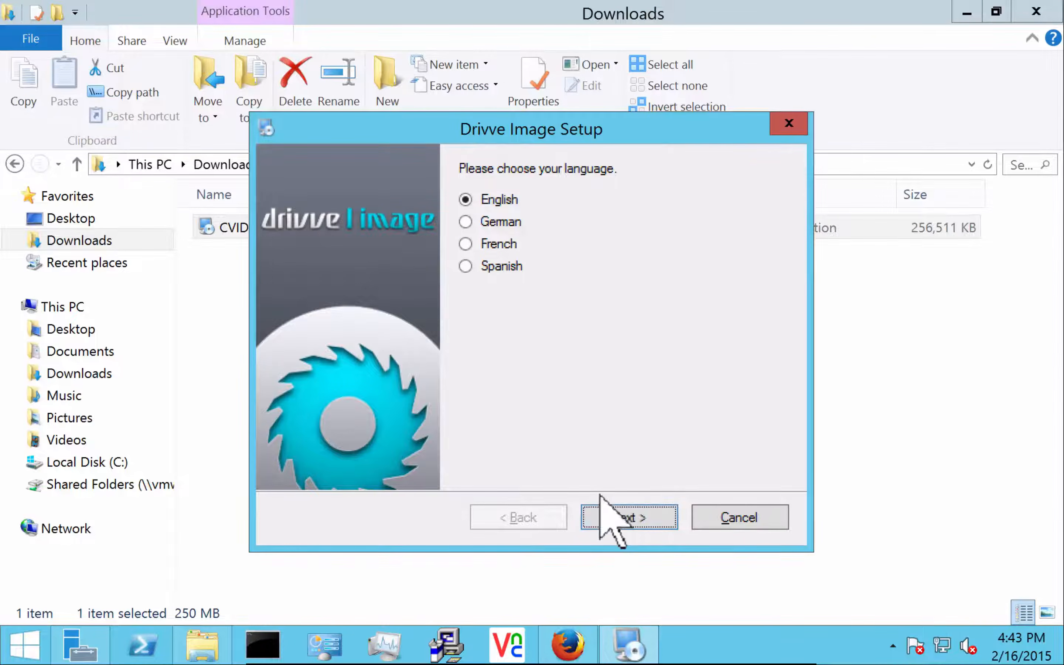
Keep English, accept the license agreement, keep the default install folder, and start installing
click(596, 510)
click(596, 512)
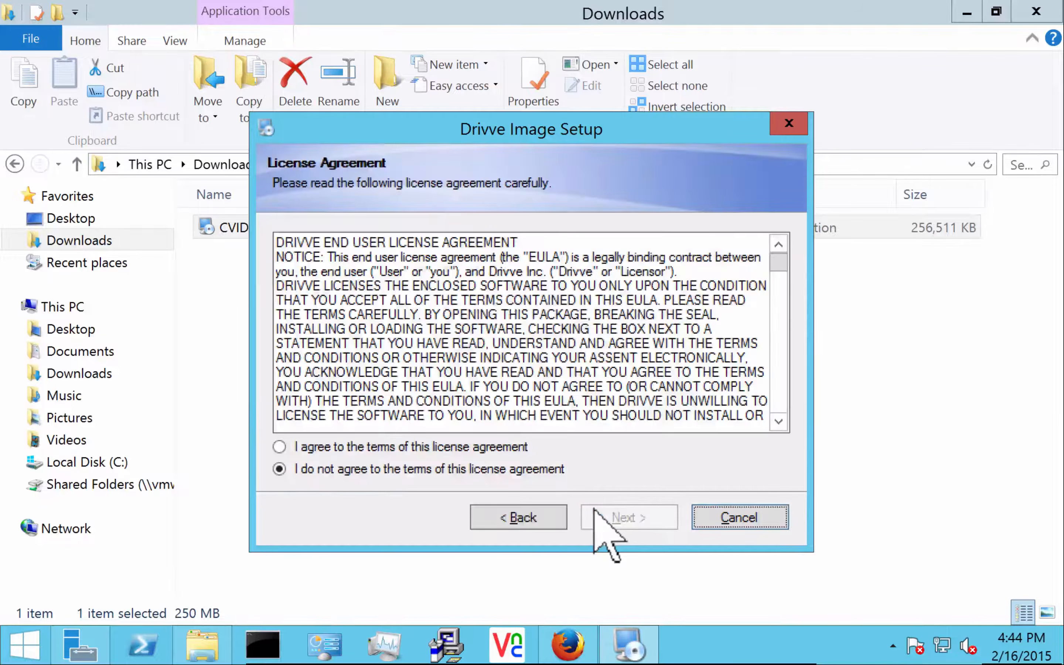
click(475, 447)
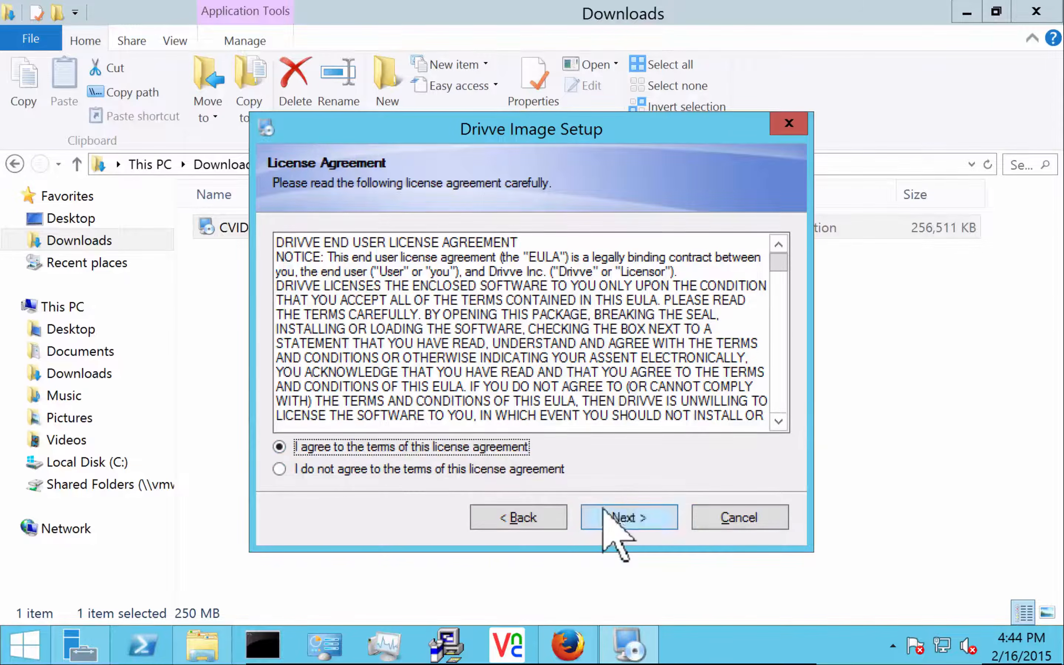
click(614, 519)
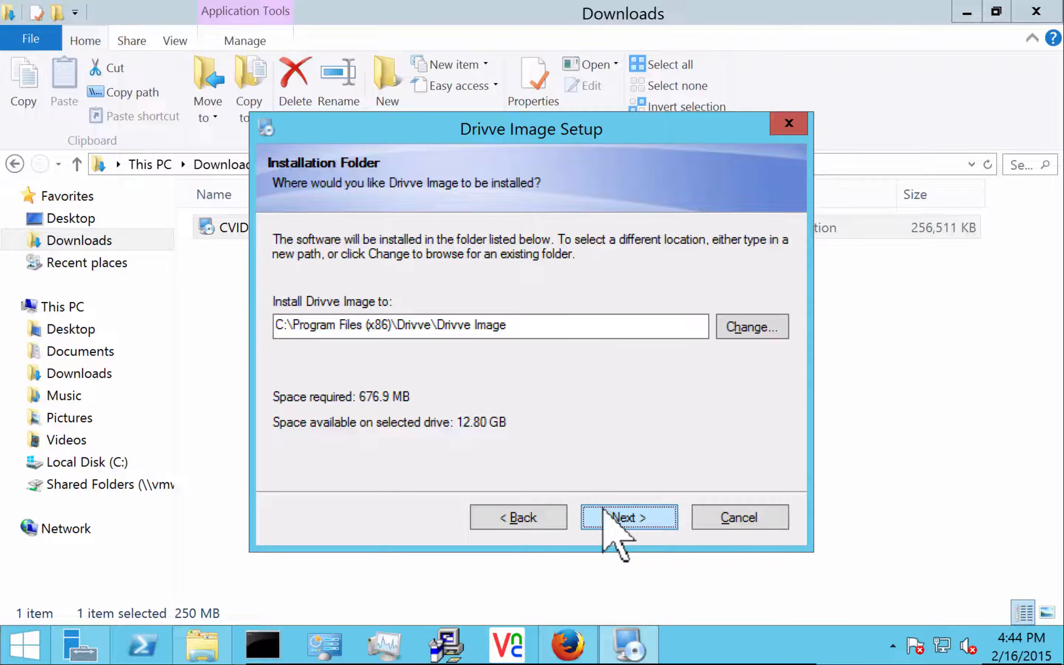
click(604, 509)
click(604, 510)
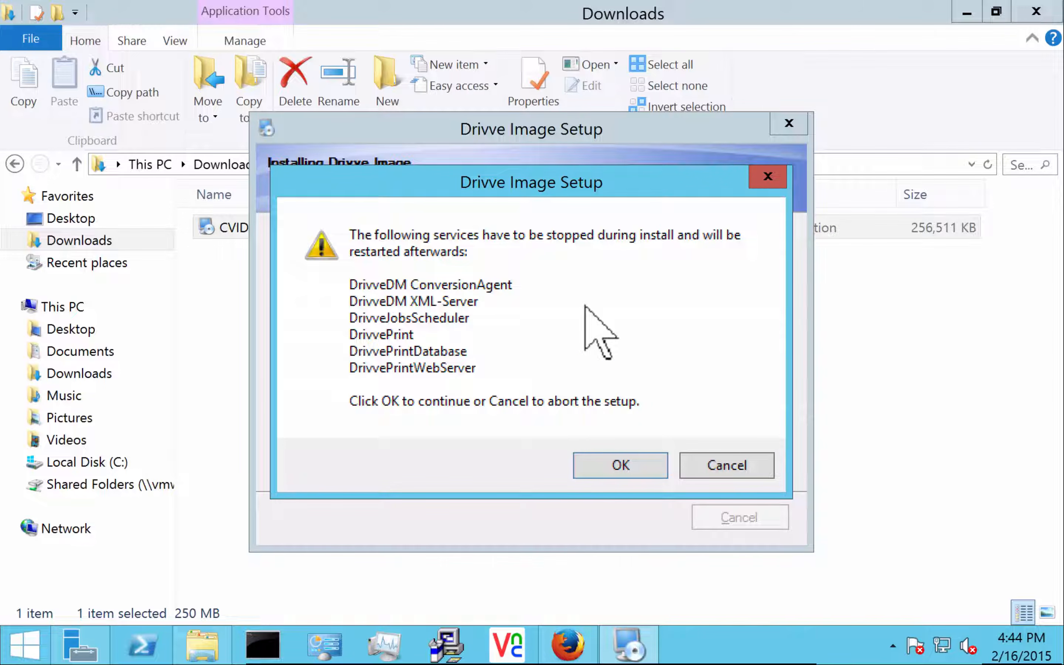
Allow the six listed Drivve services to be stopped so installation continues
click(606, 460)
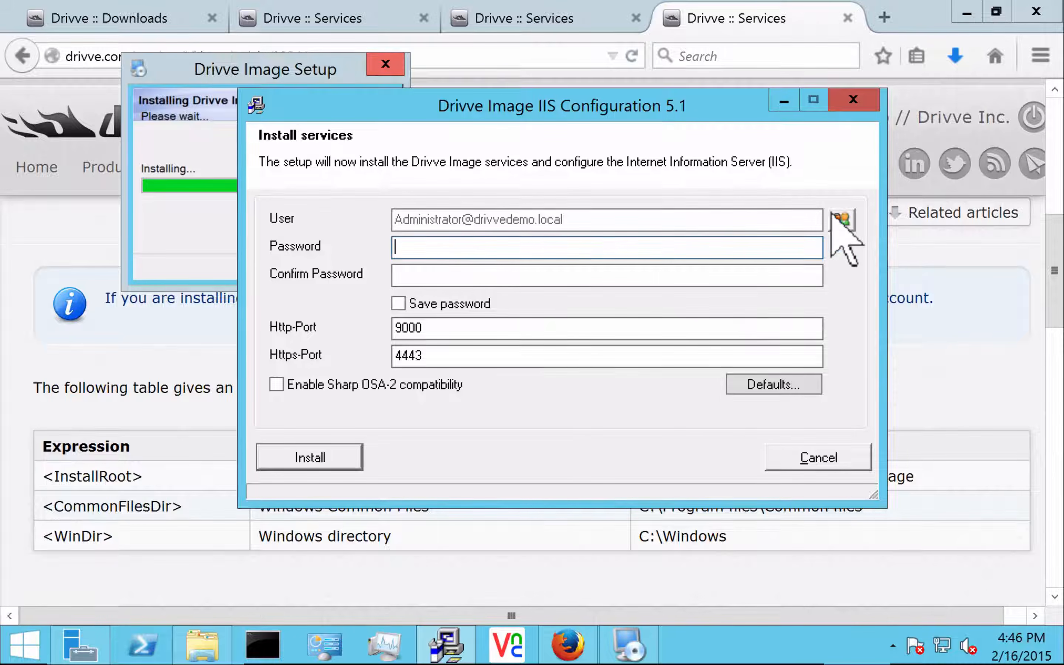
Select the drivvedemo.local domain admin account as the user the services run under
click(842, 219)
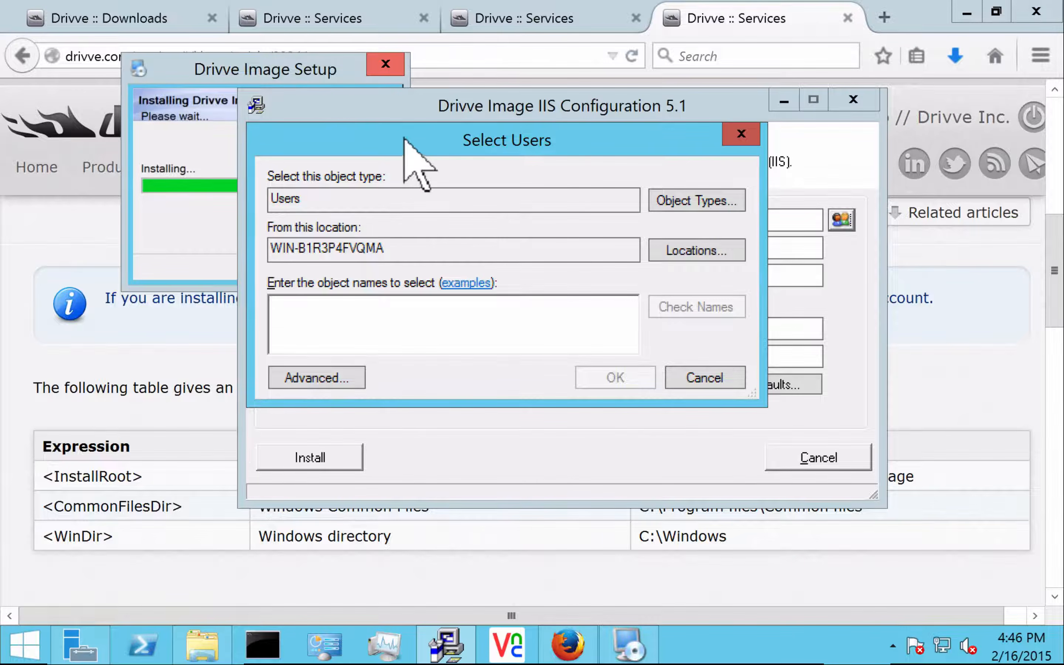
drag(403, 137, 523, 316)
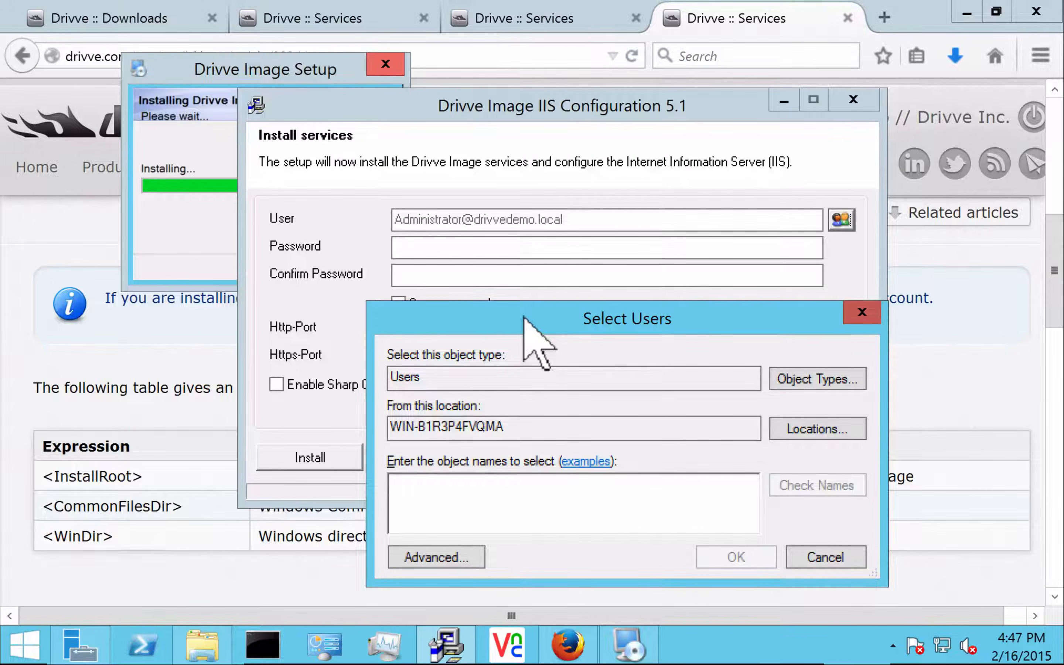
drag(523, 316, 588, 116)
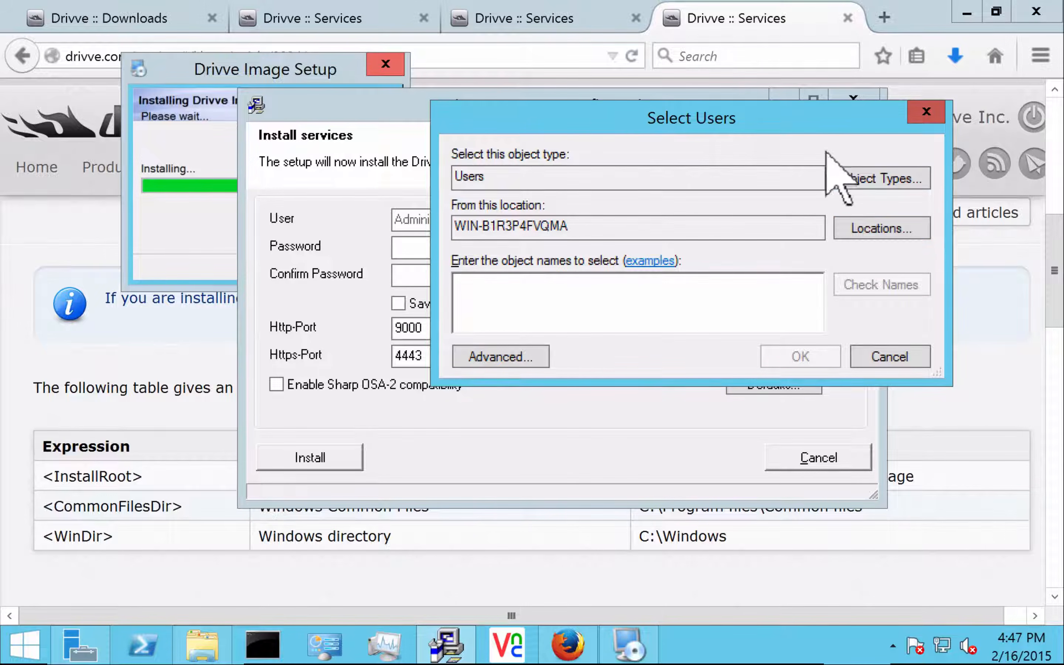
click(844, 226)
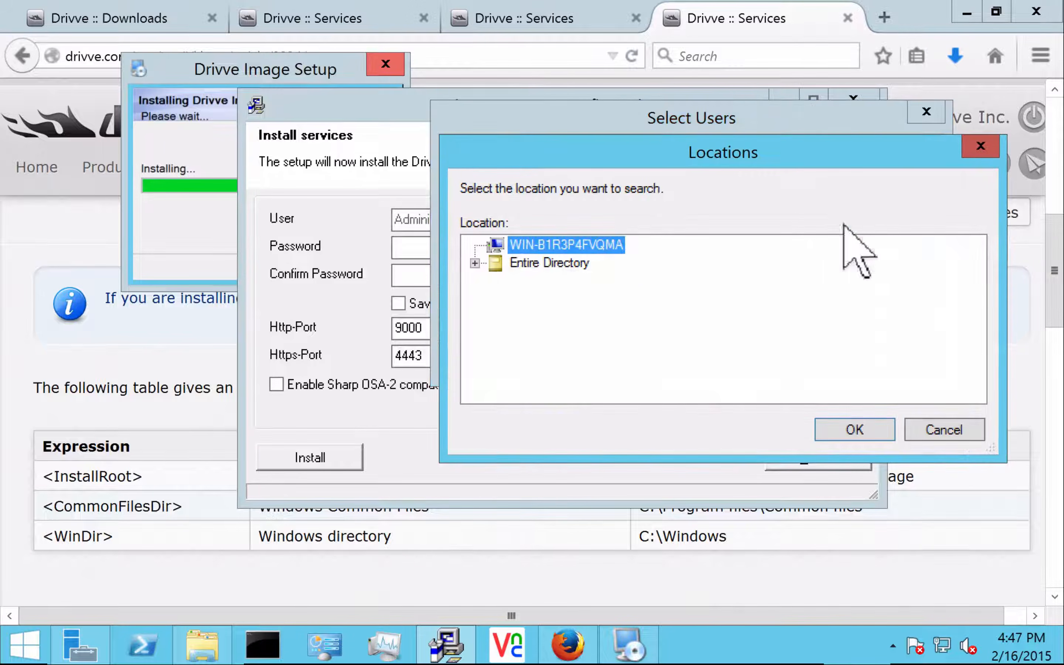
click(475, 263)
click(572, 281)
click(853, 430)
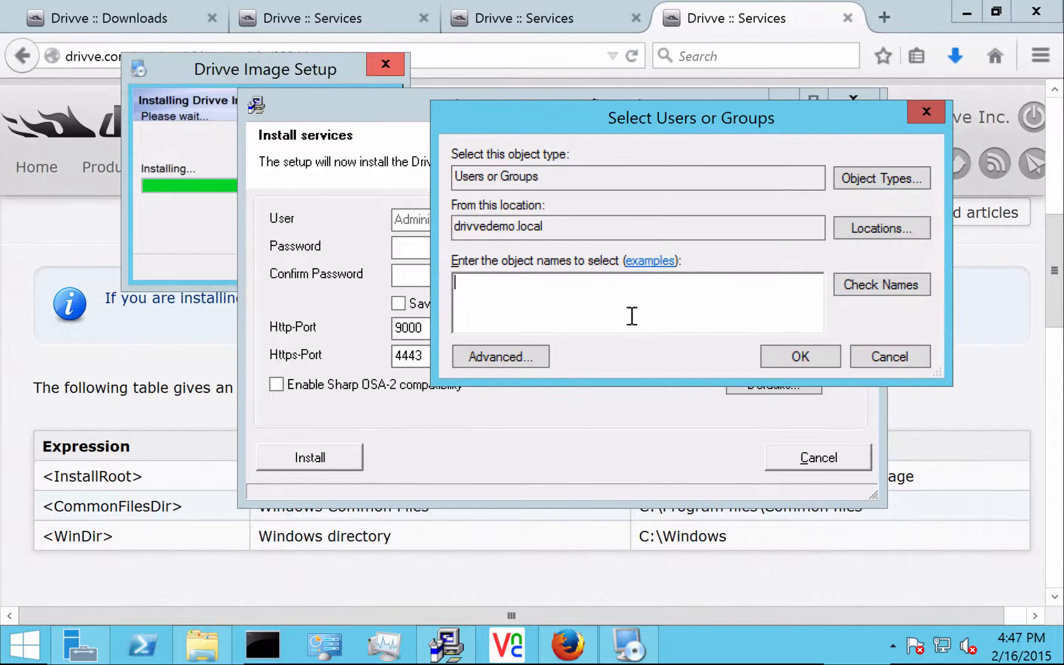
text(admin)
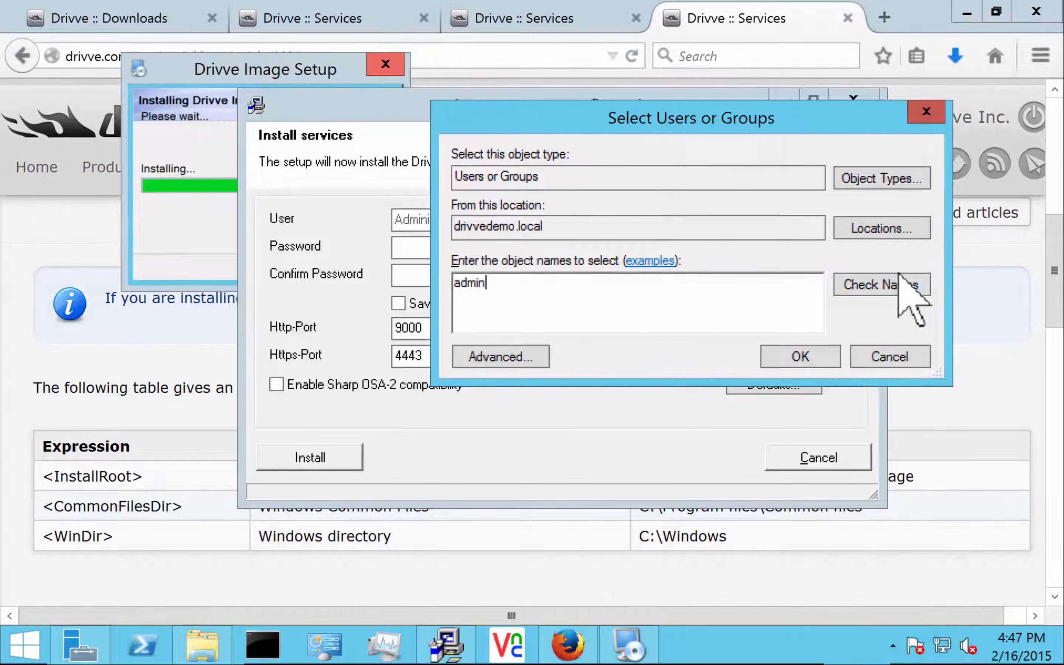
click(868, 286)
click(785, 359)
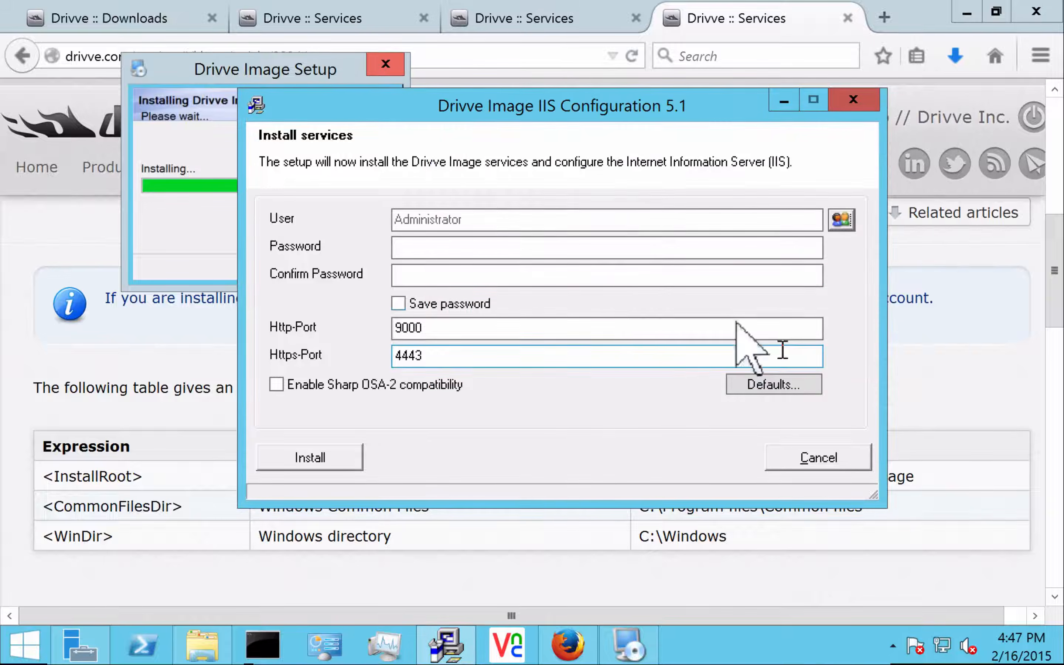
Enter and save the account password, keep ports 9000 and 4443, and install the services
click(516, 250)
text(**)
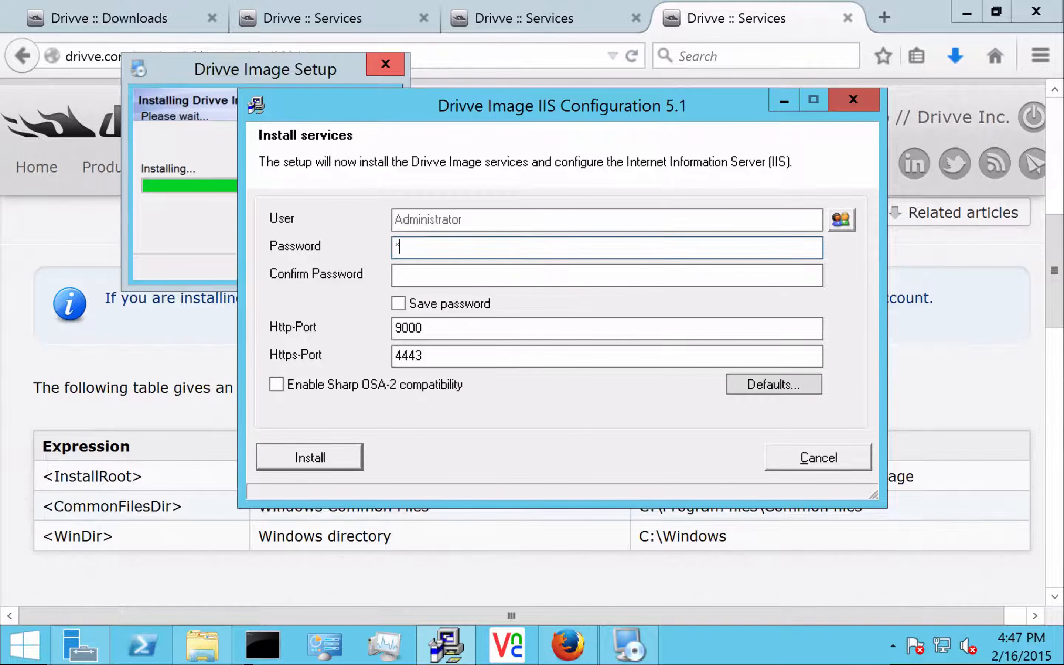
text(****)
key(Tab)
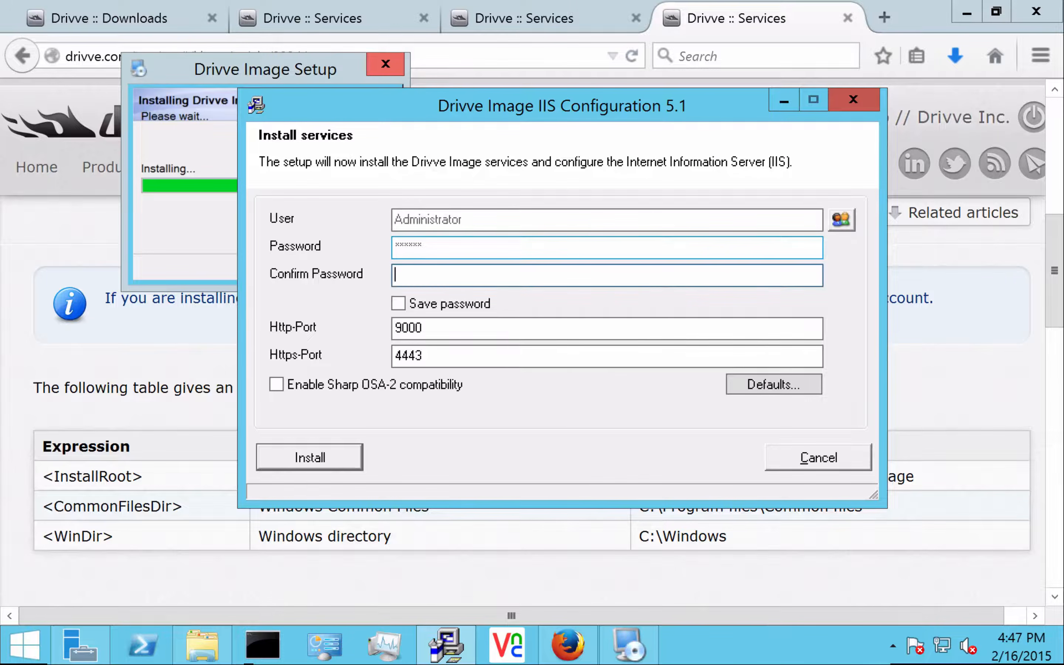
text(******)
click(396, 302)
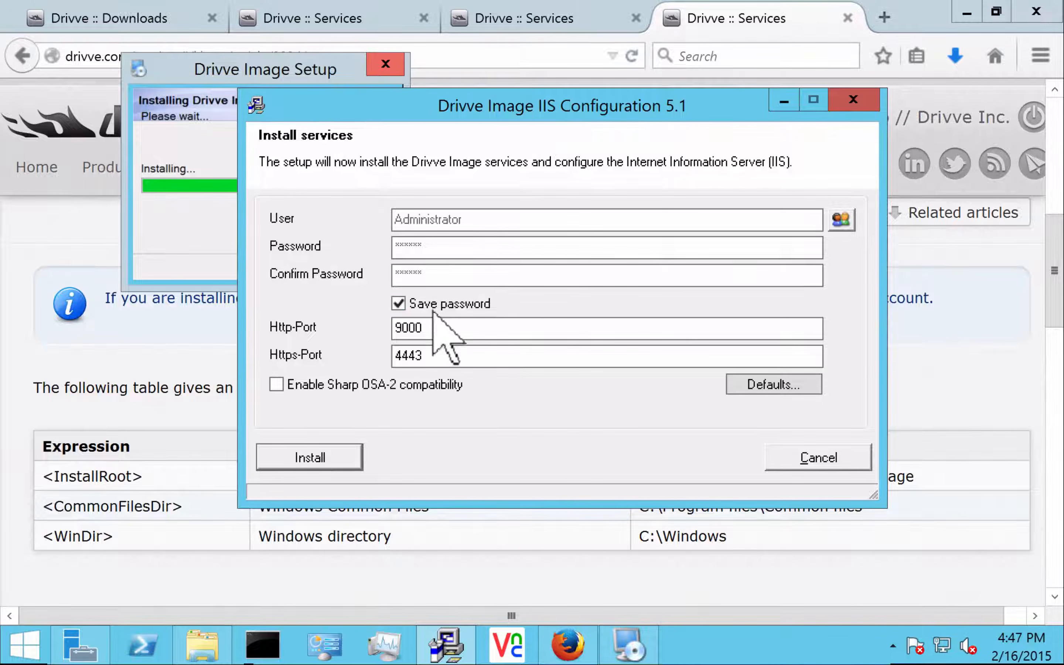
click(439, 327)
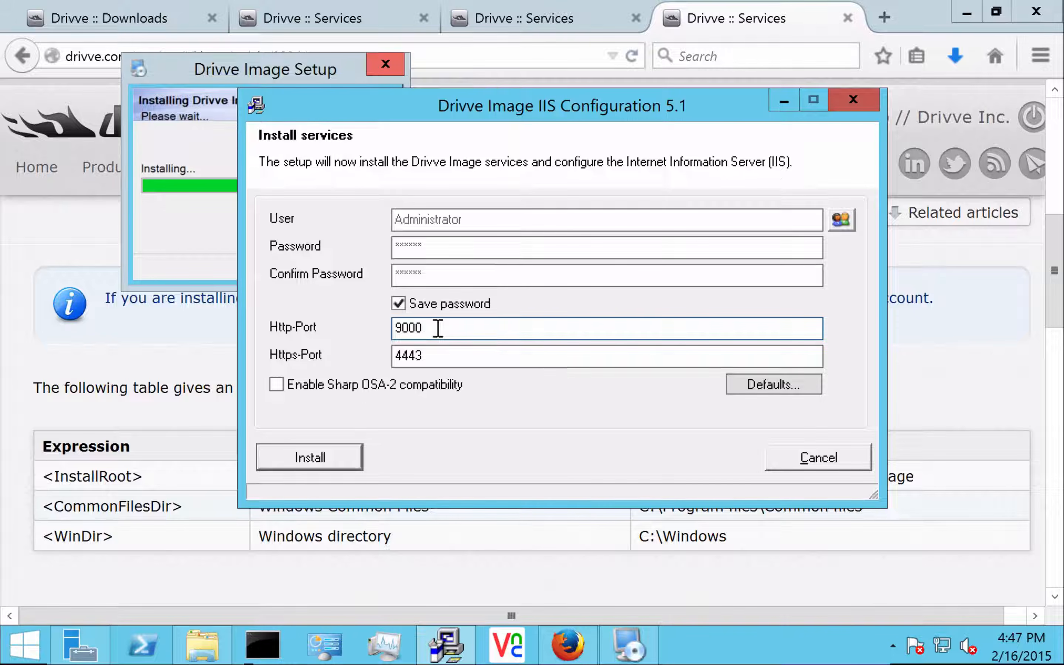
click(292, 456)
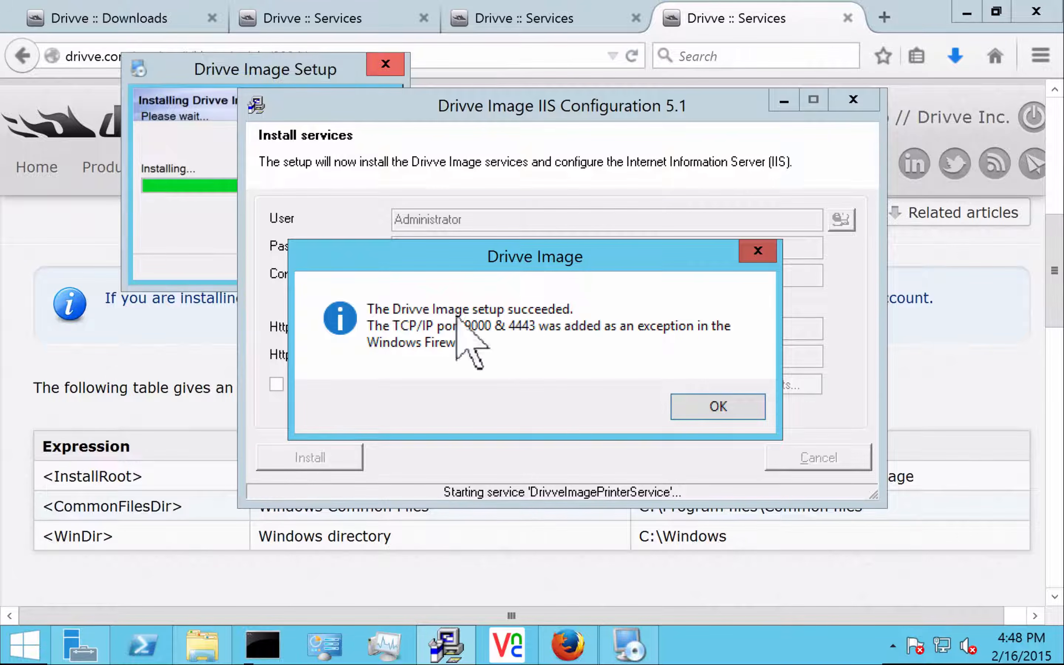
Acknowledge the success message, finish Setup, and dismiss the screen resolution warning
click(718, 406)
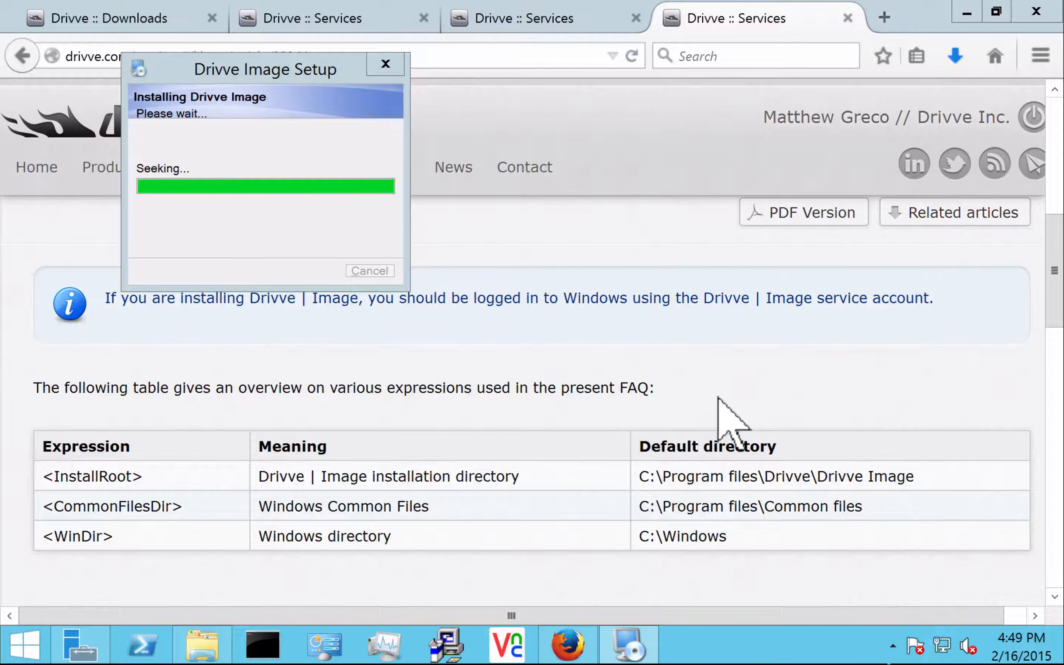
drag(277, 60, 419, 155)
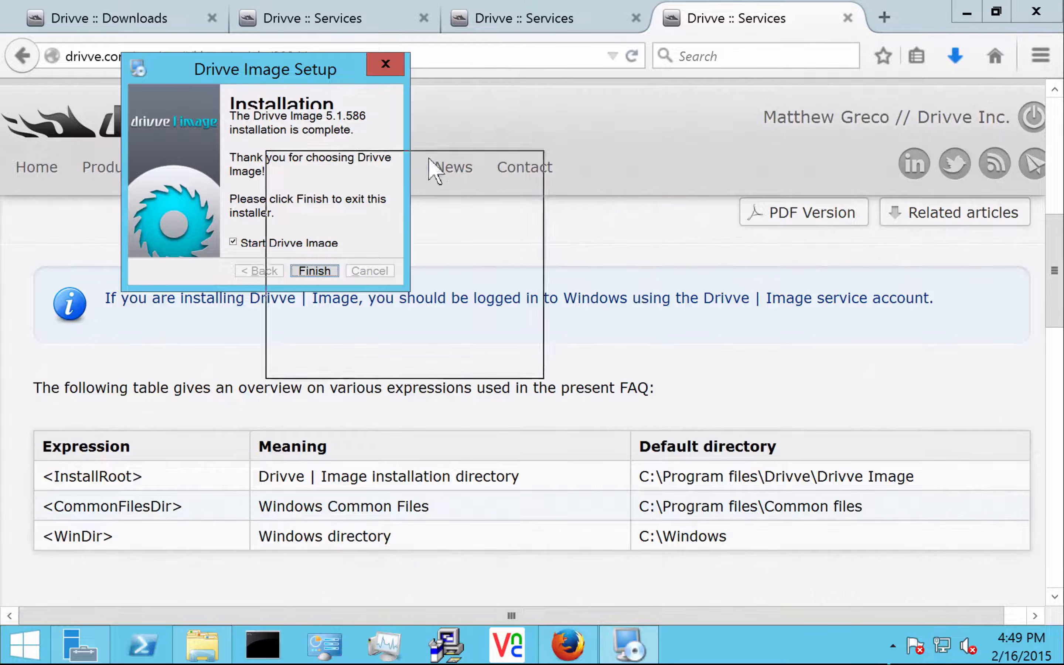
click(456, 365)
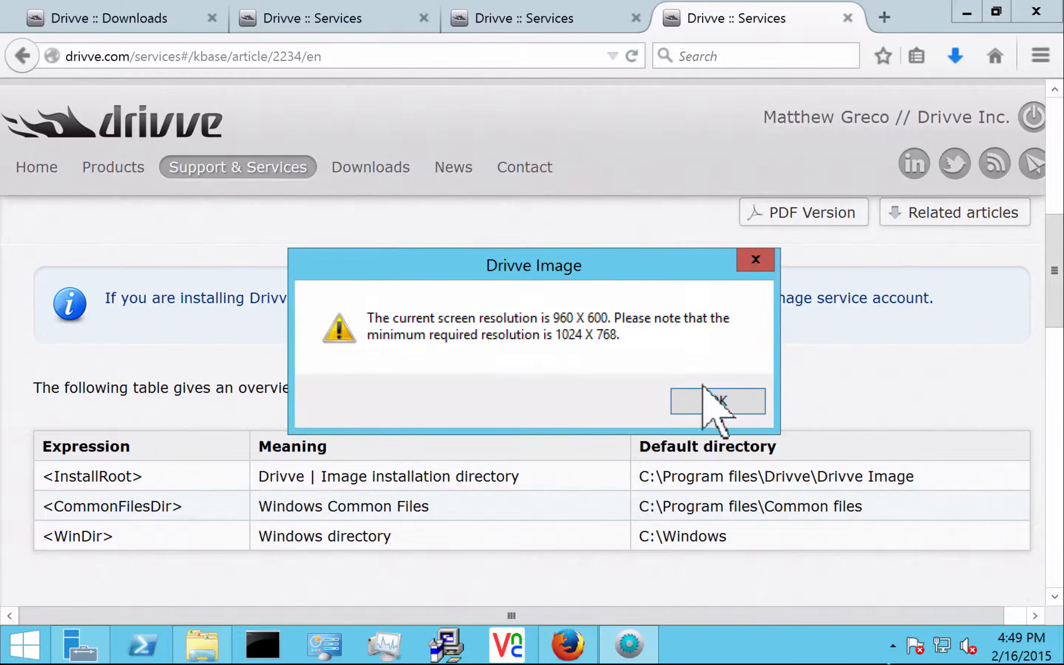
click(701, 400)
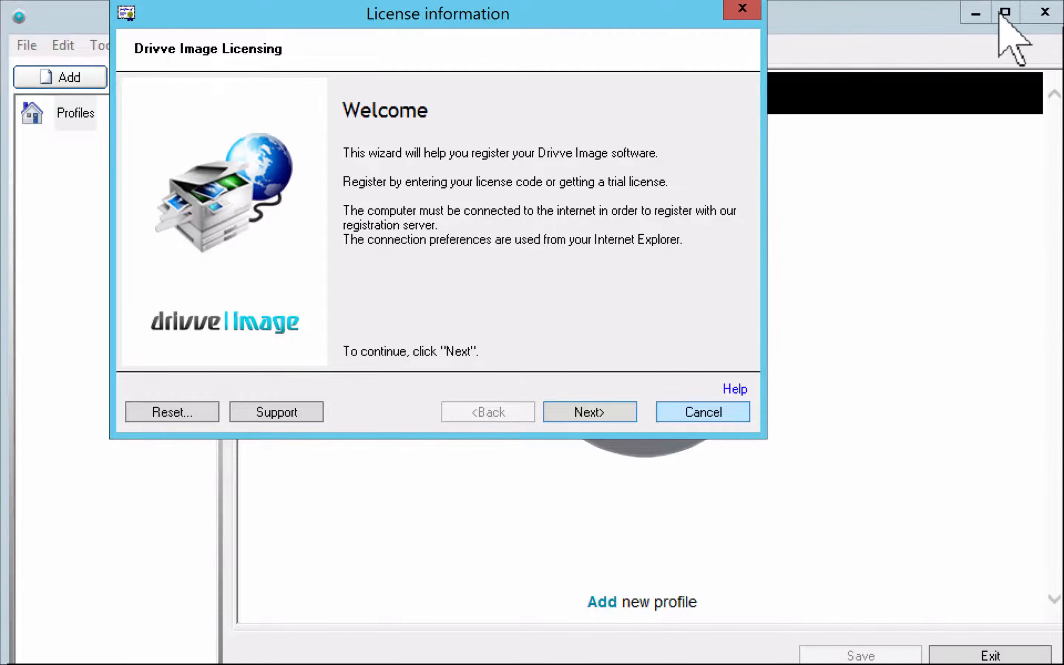
Continue as a new customer to online registration using the Microsoft KM-TEST Loopback Adapter
click(567, 402)
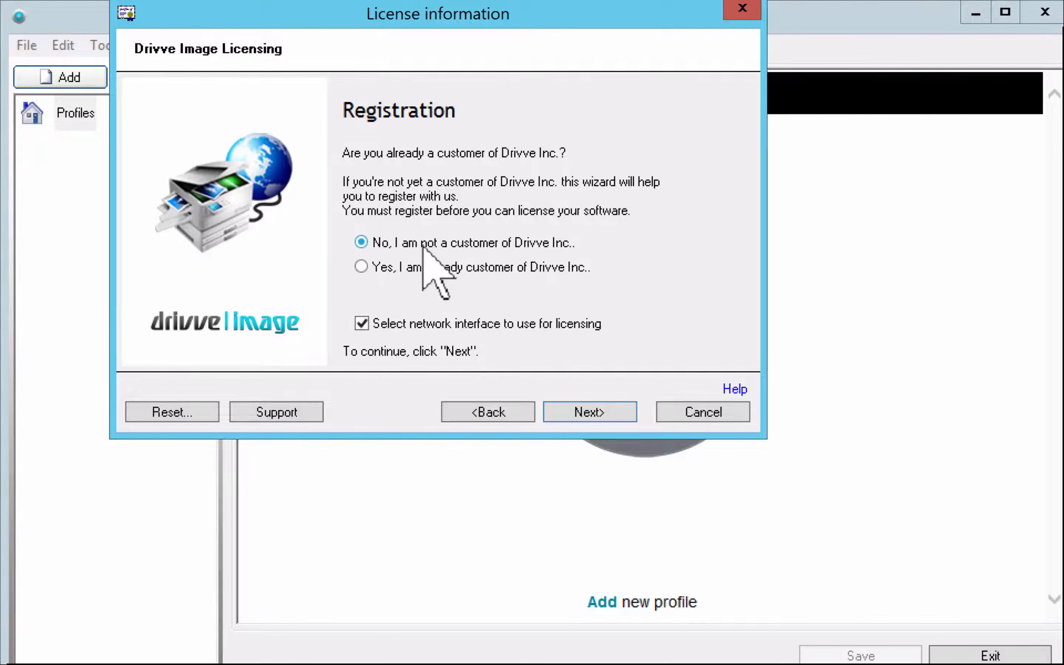
click(585, 404)
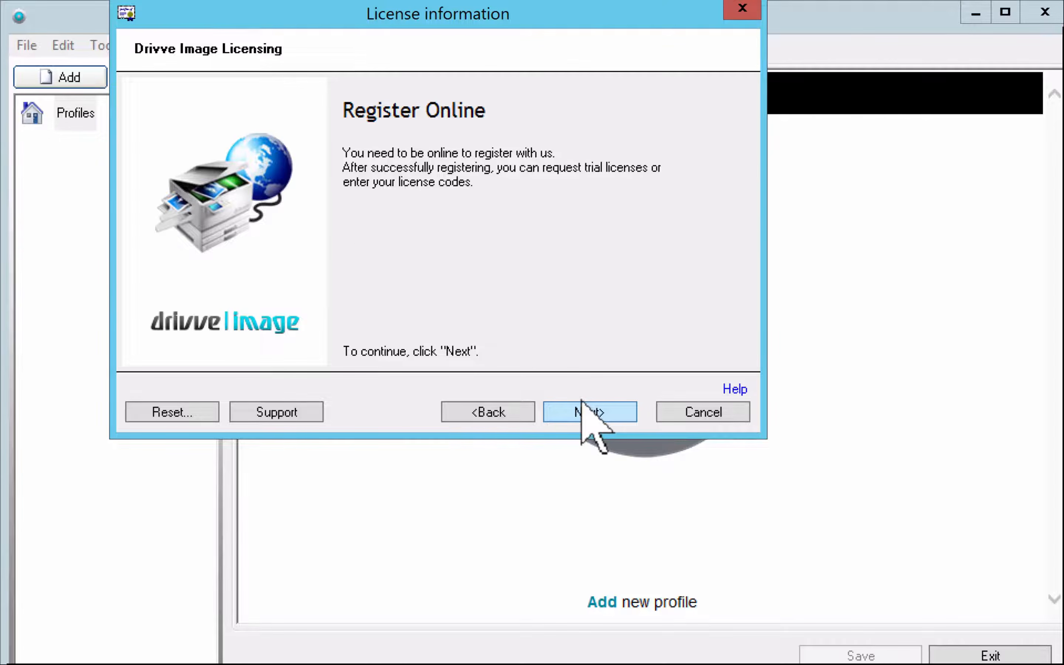
click(583, 403)
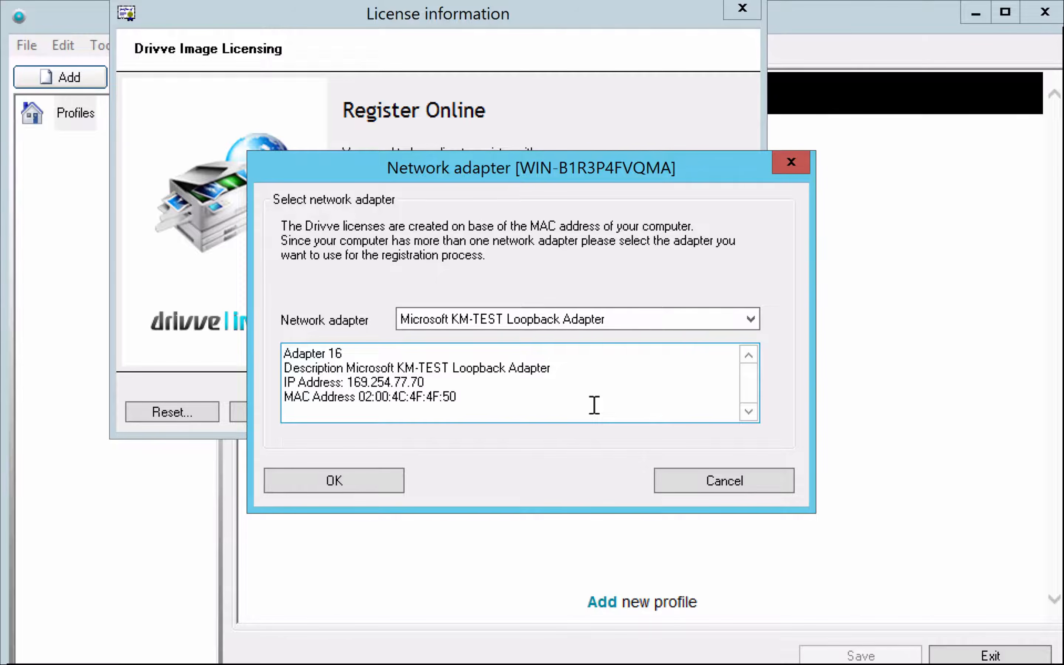
click(613, 331)
click(627, 369)
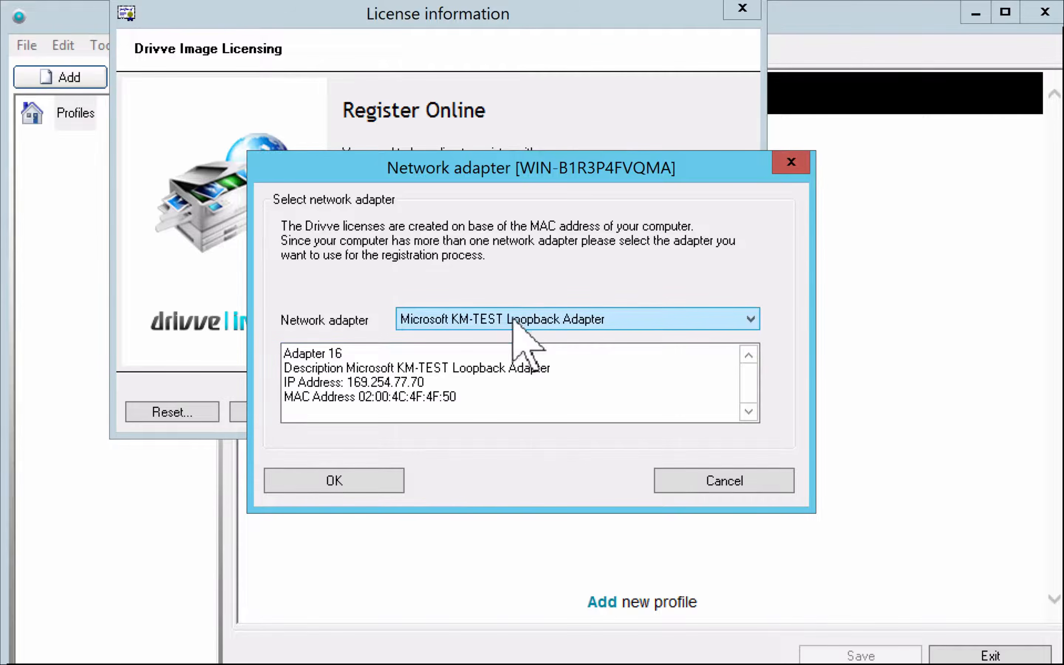
click(347, 477)
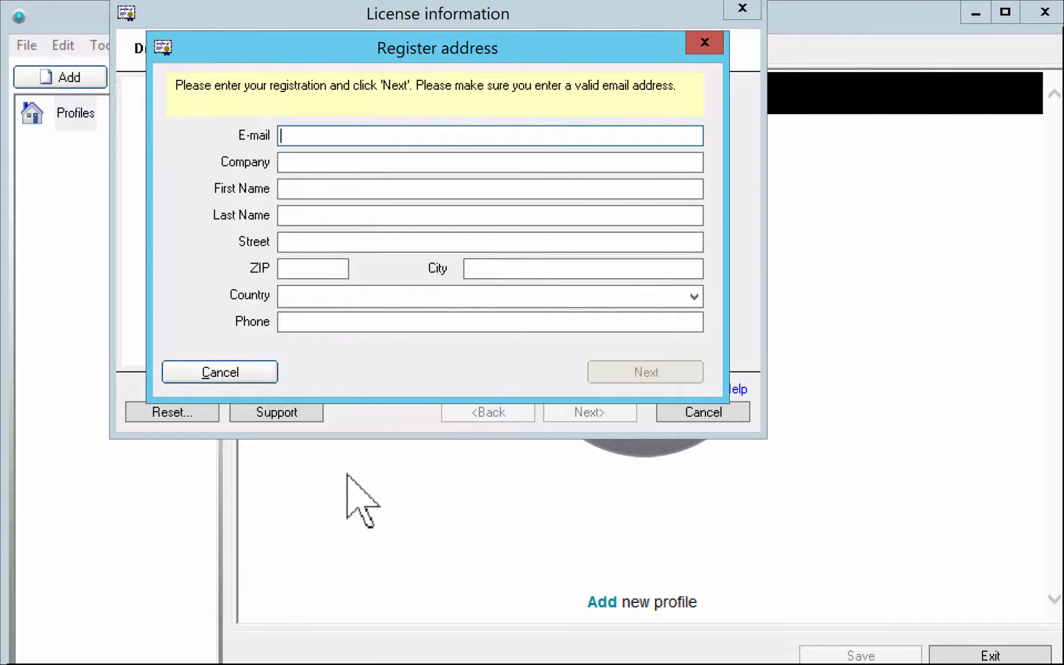
Enter the customer's e-mail address, company name, and first and last name
text(customer)
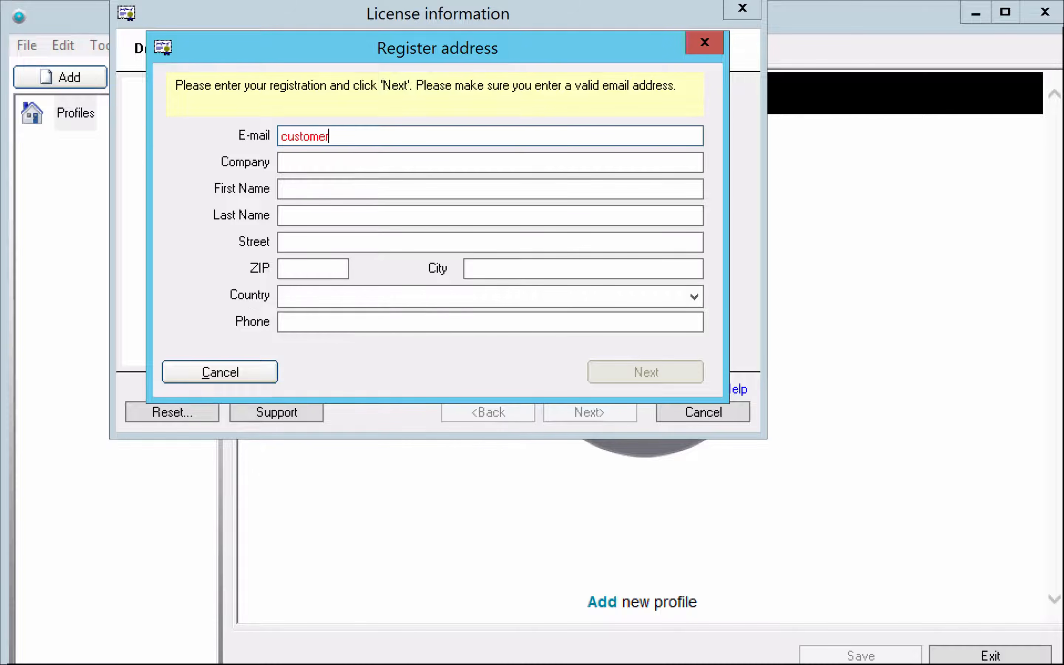
key(Tab)
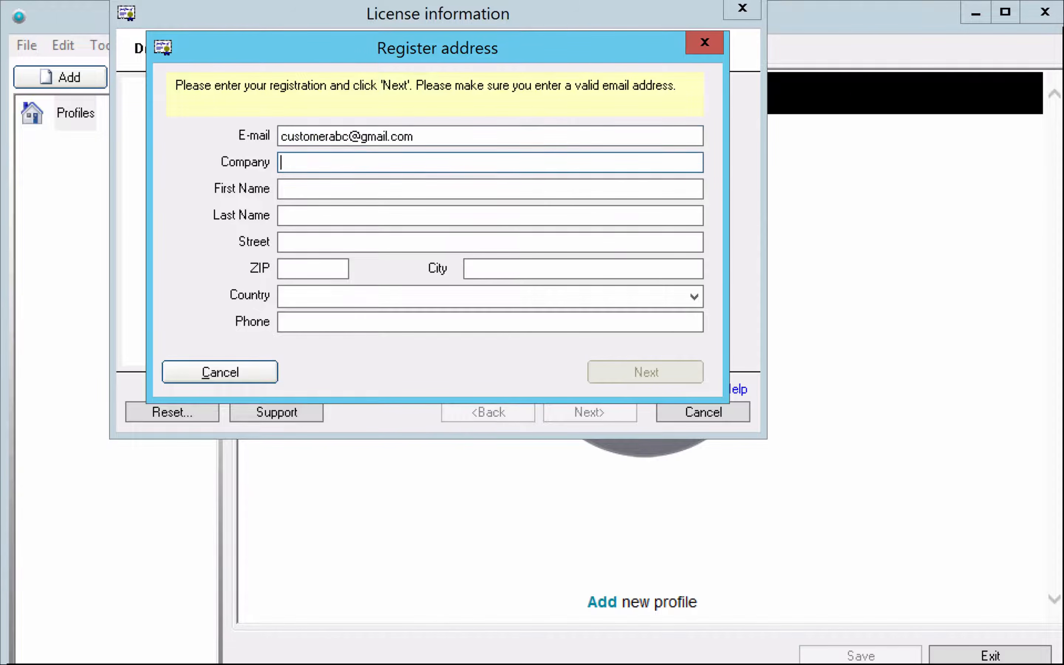
text(Company)
key(Tab)
text(Matt)
key(Tab)
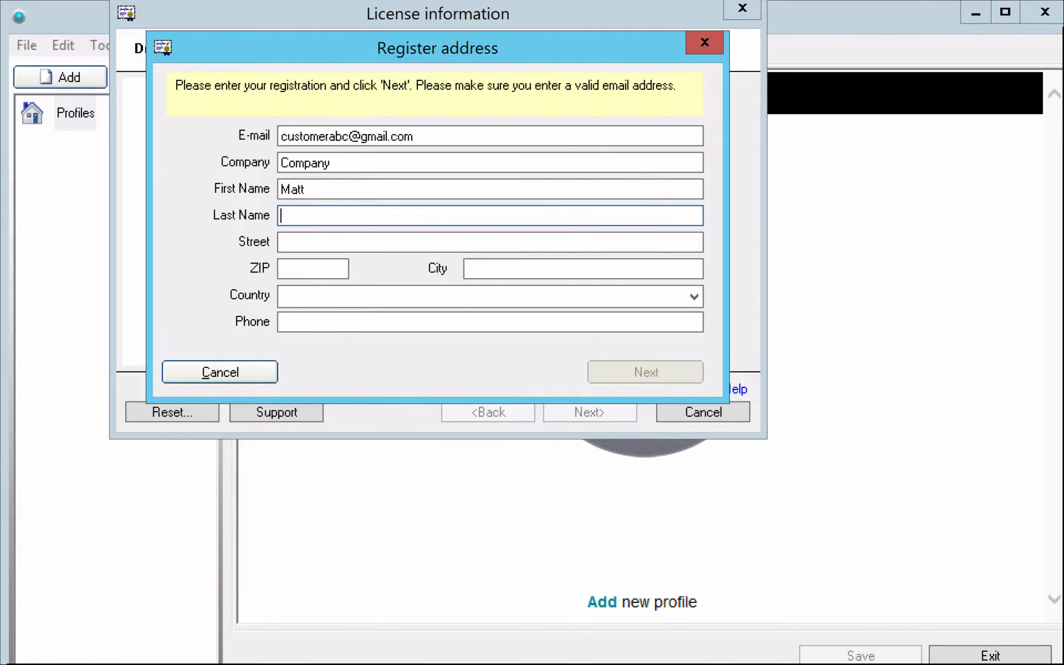
text(Customer)
Fill in the street, ZIP code and city, choose United States, and submit the registration
key(Tab)
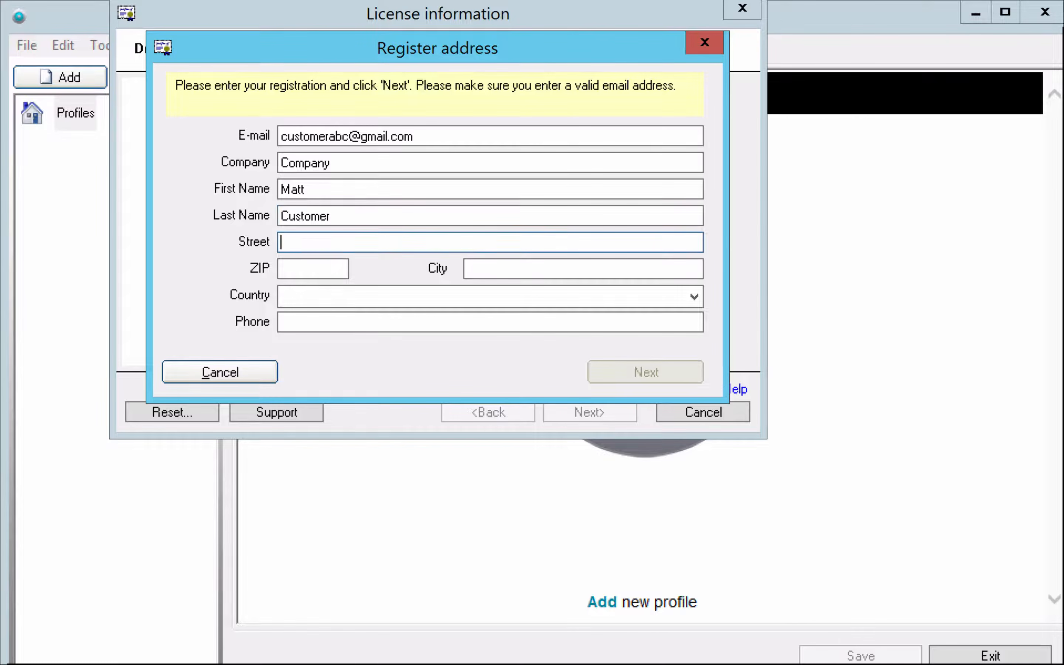
text(123 st)
key(Tab)
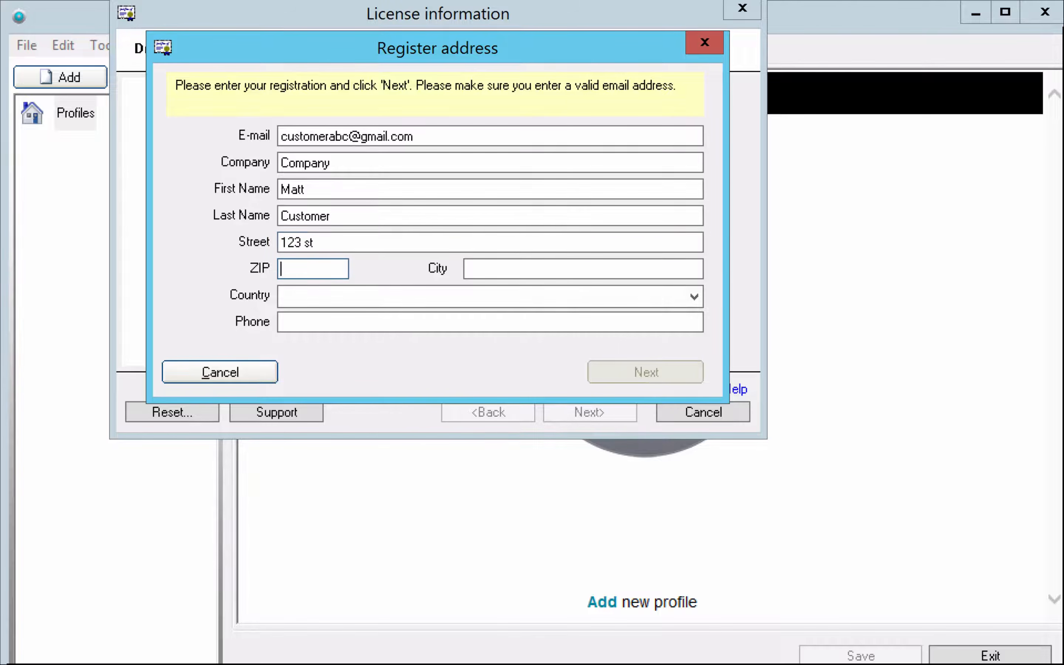
text(10010)
key(Tab)
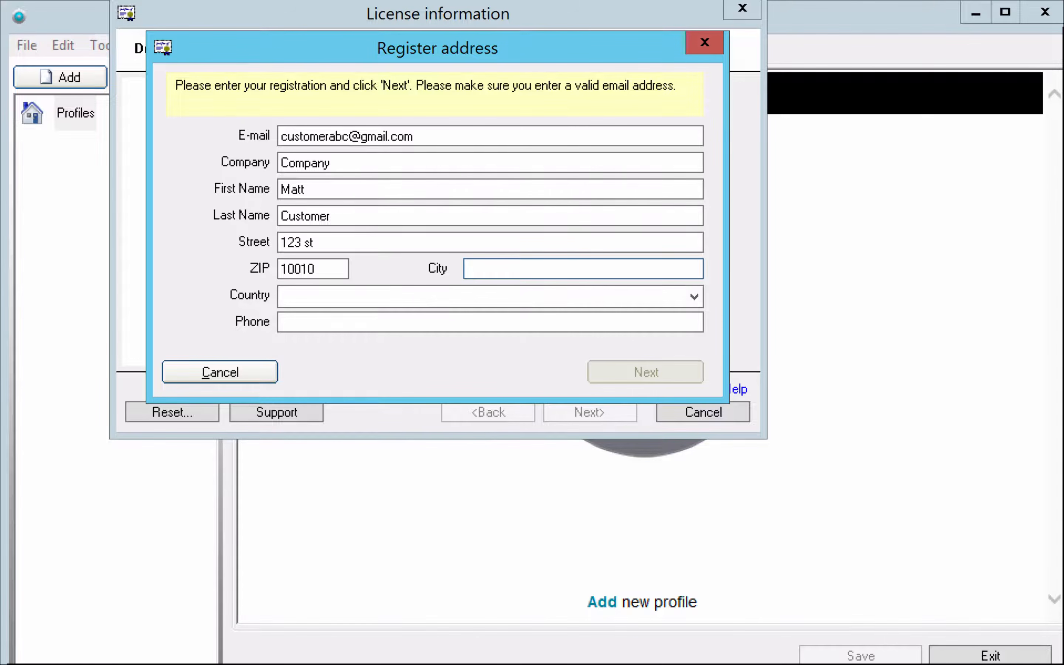
text(Austin)
key(Tab)
key(u)
key(u)
key(u)
key(u)
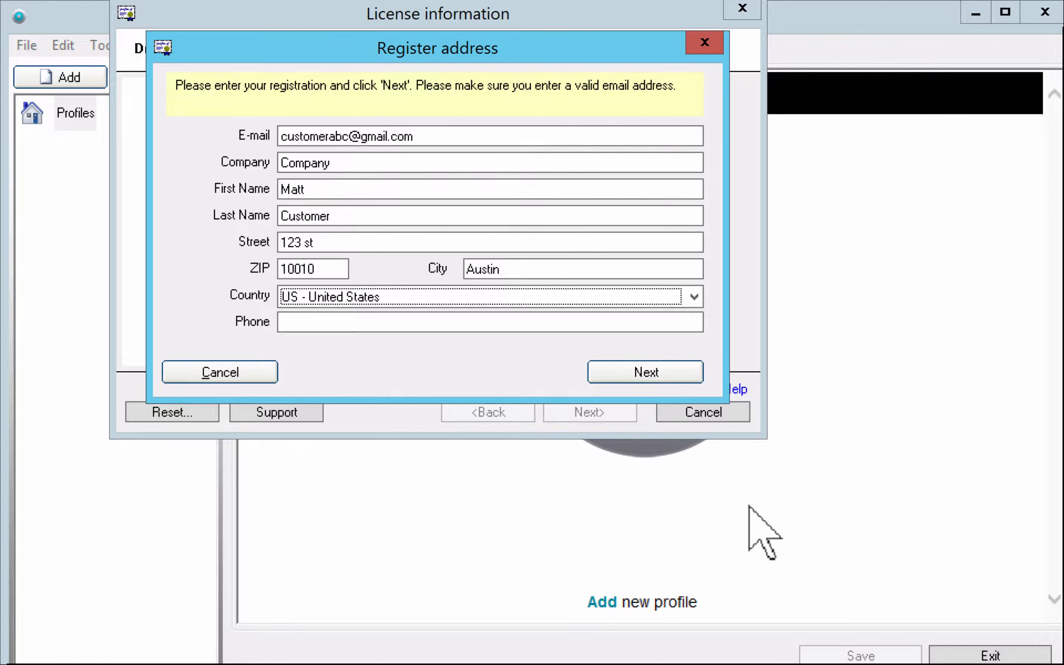
click(636, 372)
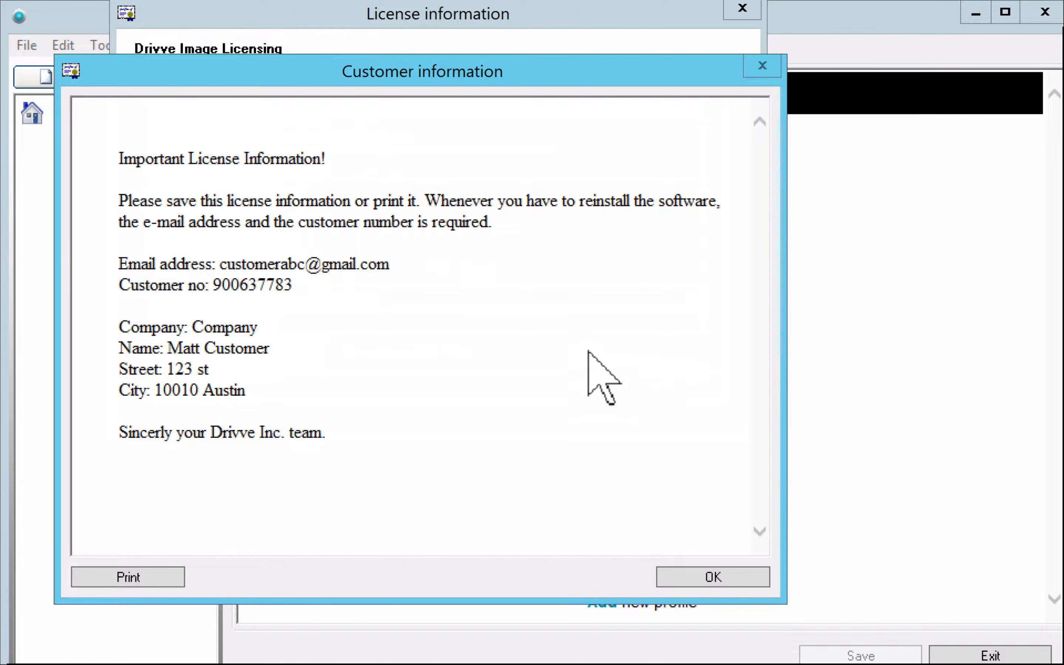
Select the registered e-mail and customer number in Customer information, then close the notice
double_click(247, 288)
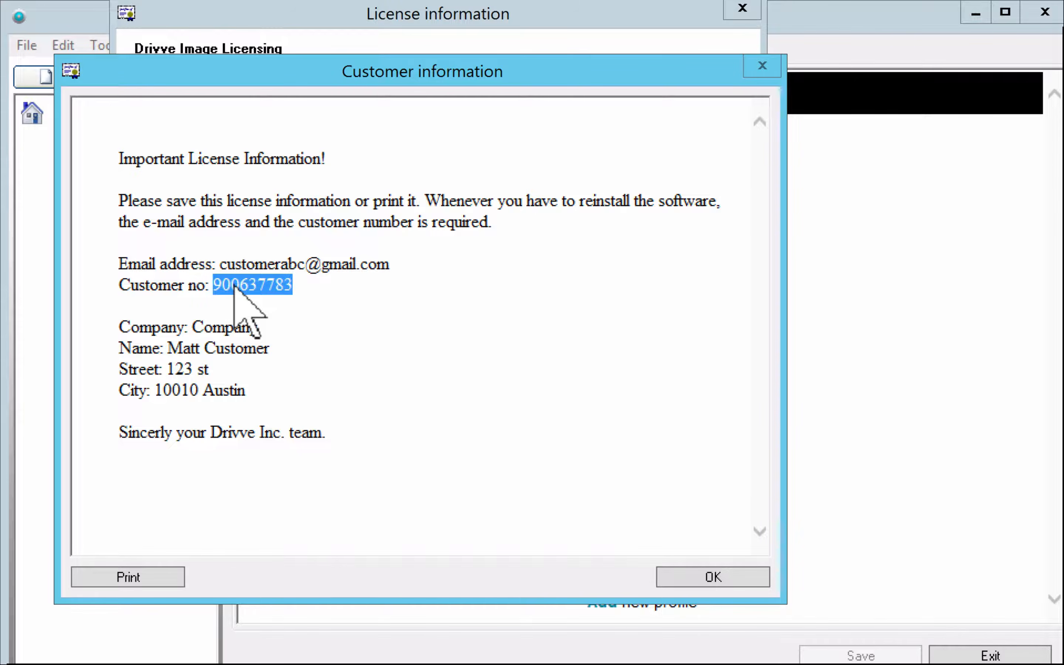
drag(348, 285, 116, 261)
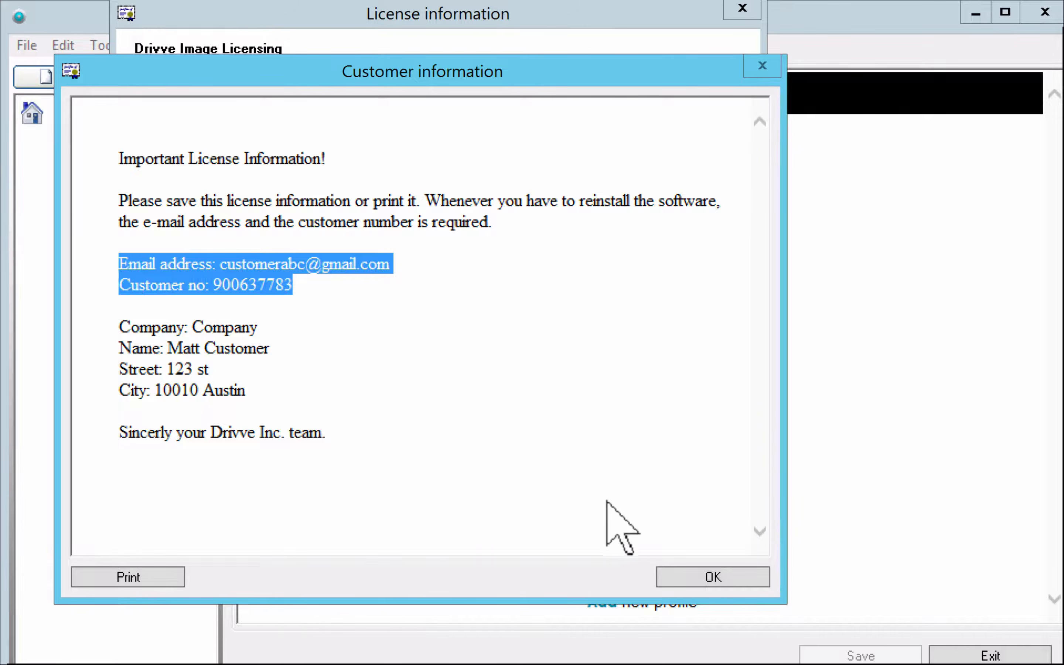
click(721, 577)
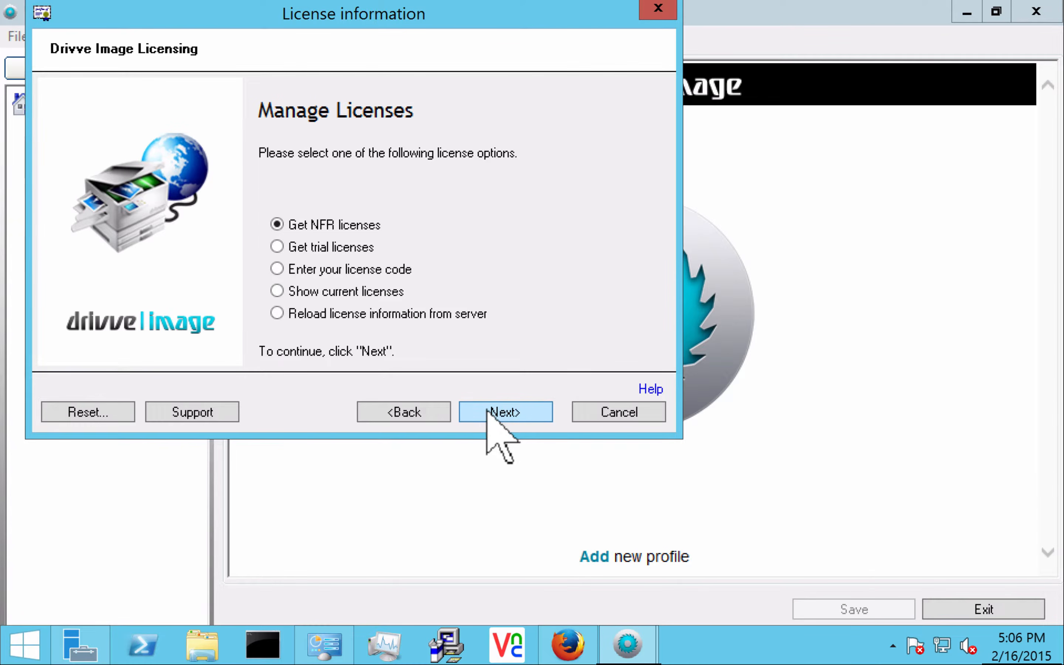
Request the 10-device NFR license valid until 2/15/2016, confirm the license overview, and finish the wizard
click(488, 411)
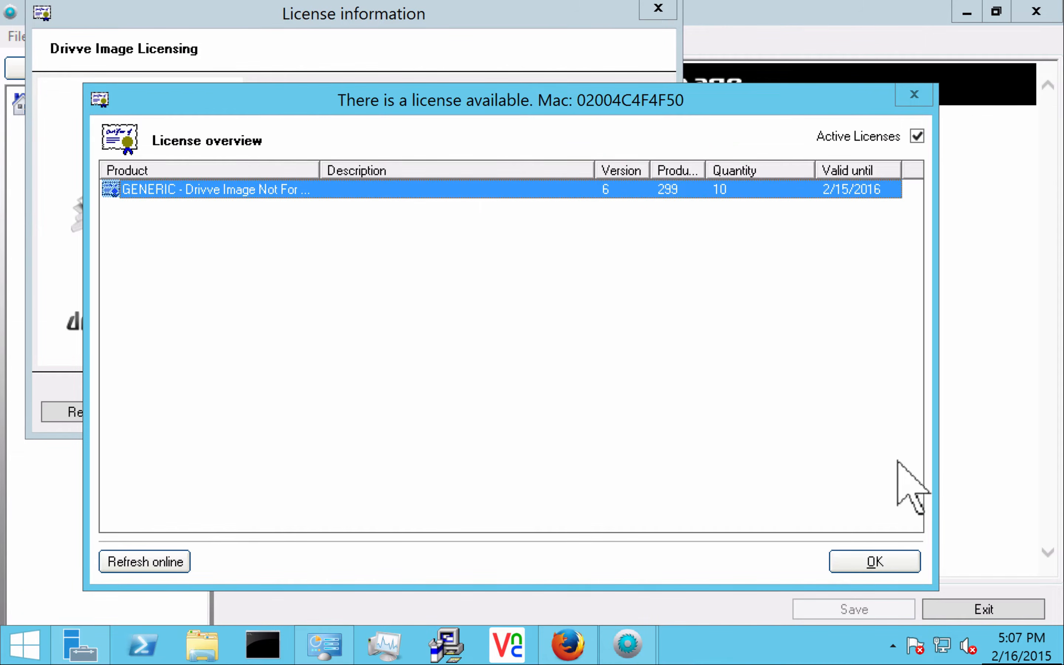
click(853, 559)
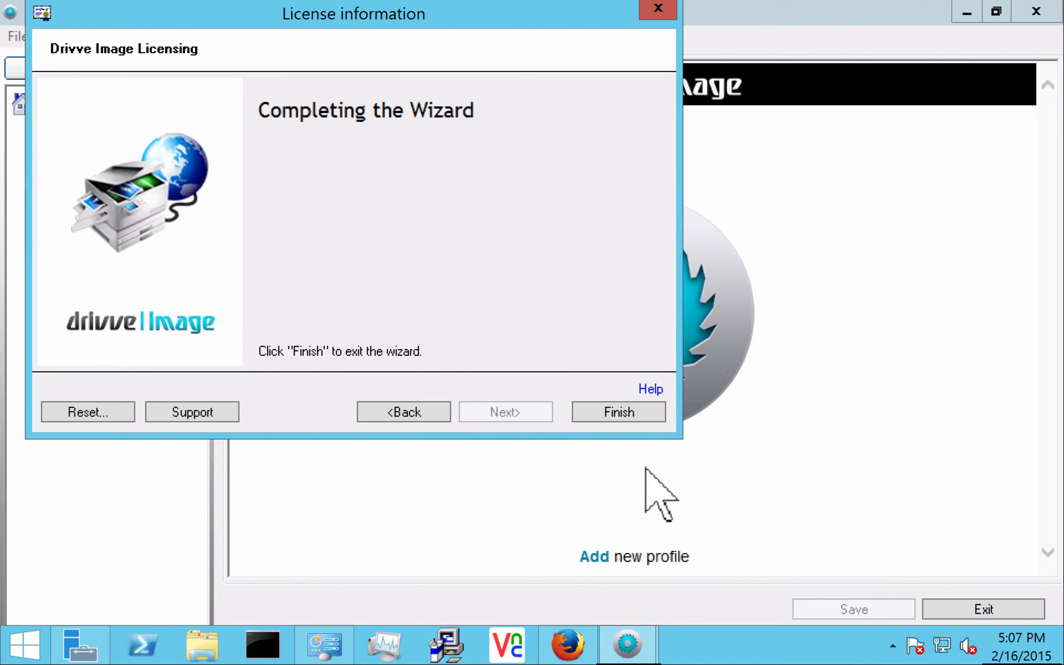
click(605, 407)
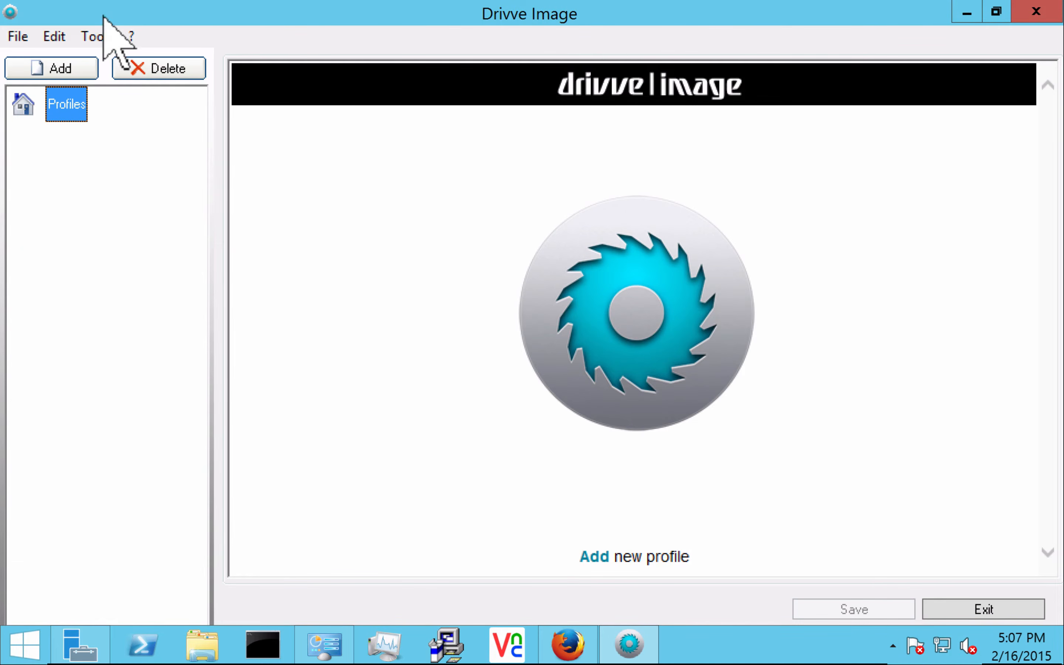
Load the six DEMO devices into Device Management and select Sharp-Demo to see its NFR license
click(90, 34)
click(115, 61)
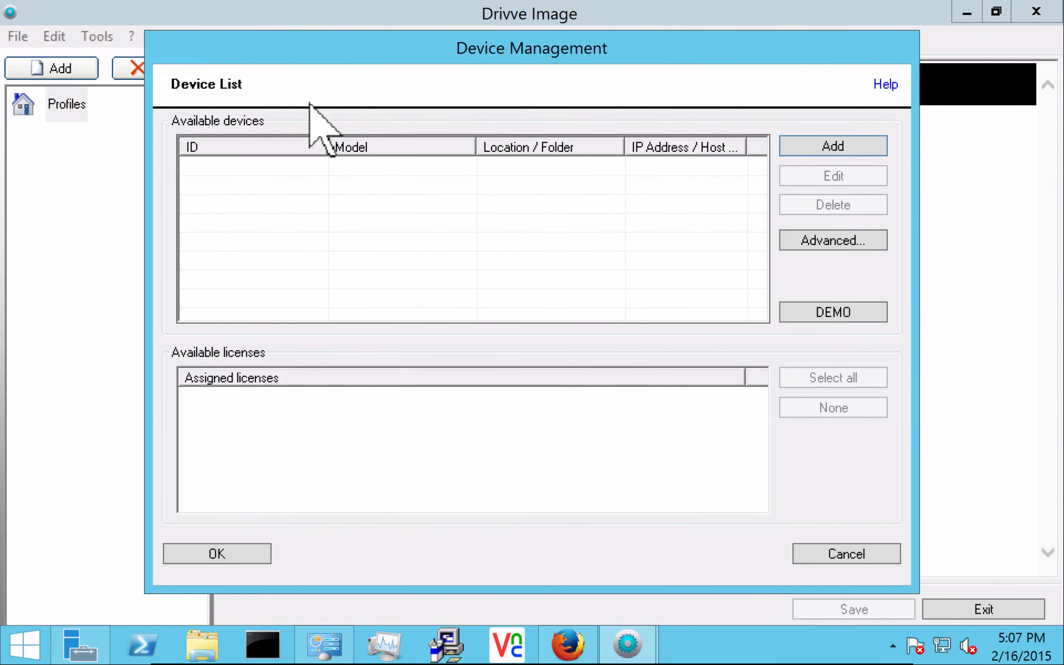
click(797, 308)
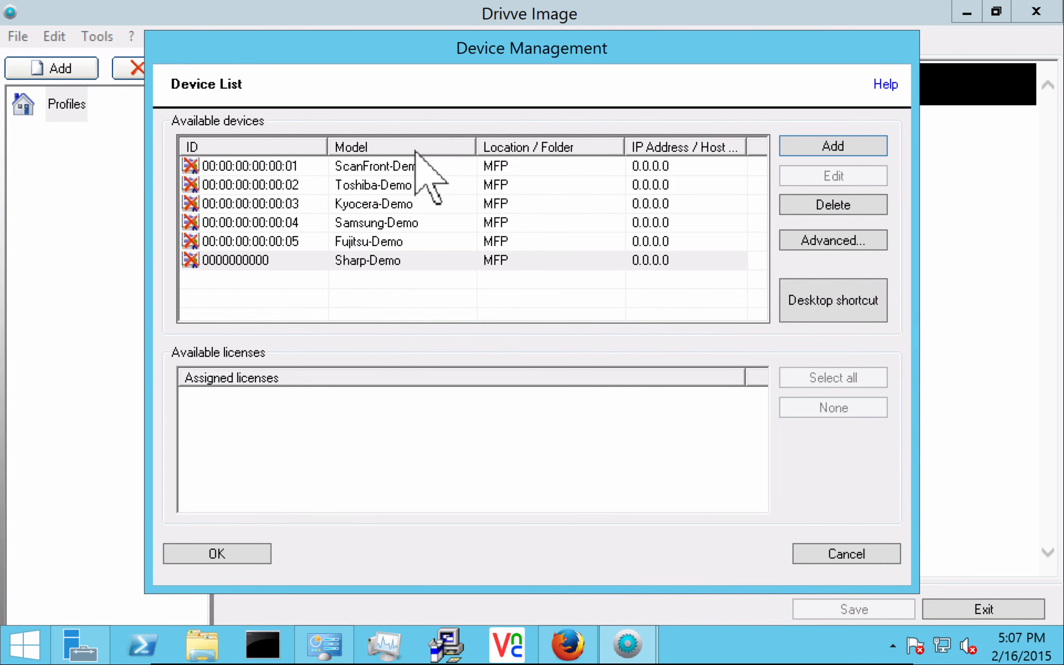
click(386, 259)
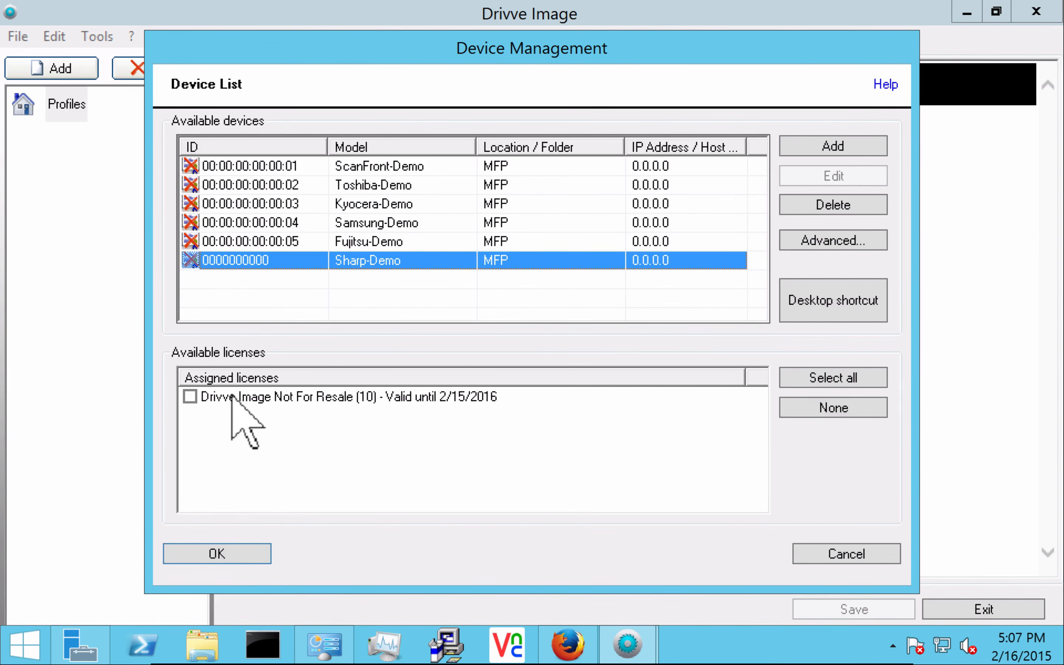